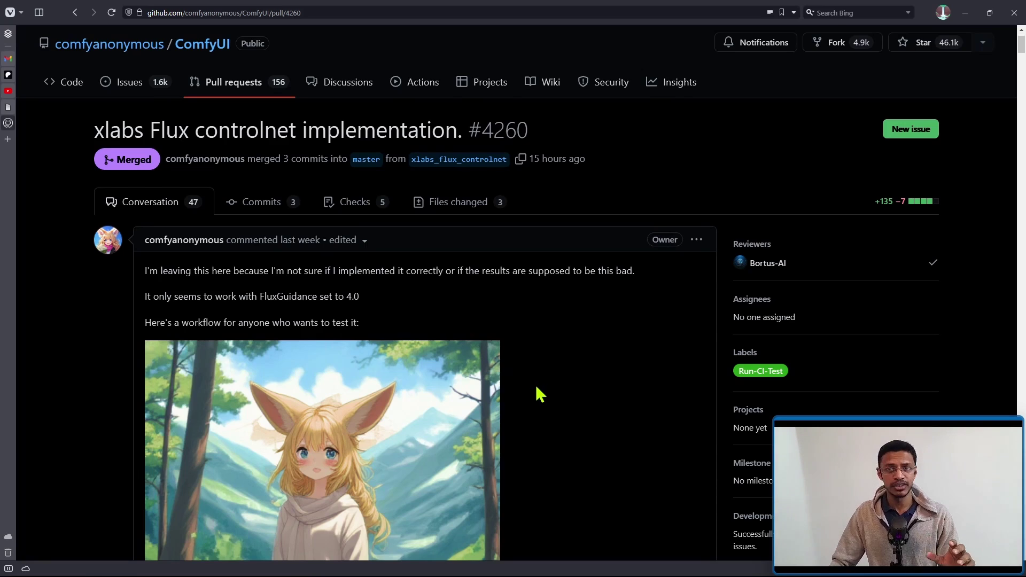
- In XYplorer, look inside the update folder at update_comfyui.bat
{"action": "key", "text": "alt+Tab"}
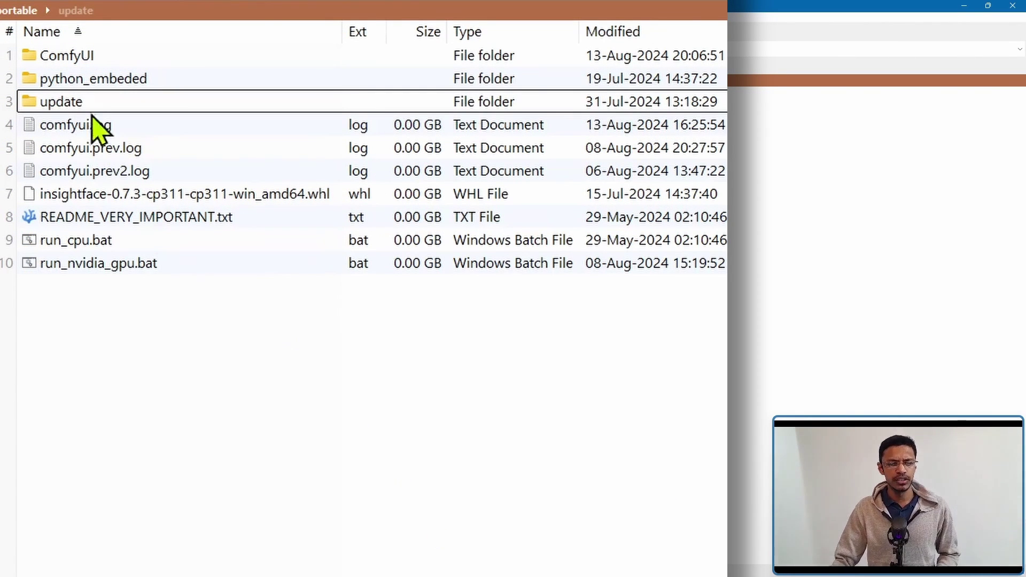
{"action": "double_click", "coordinate": [96, 105]}
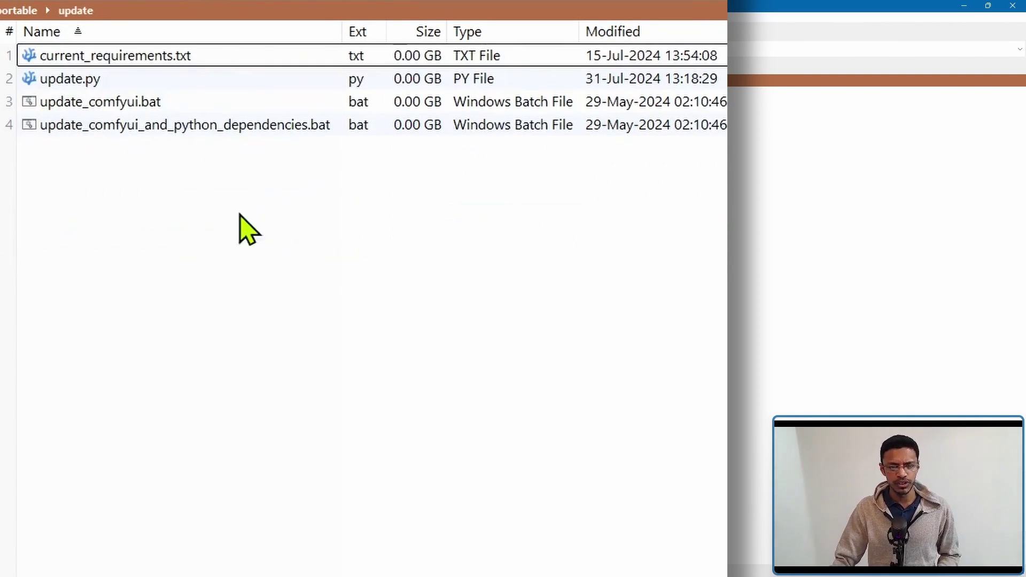
{"action": "left_click", "coordinate": [172, 105]}
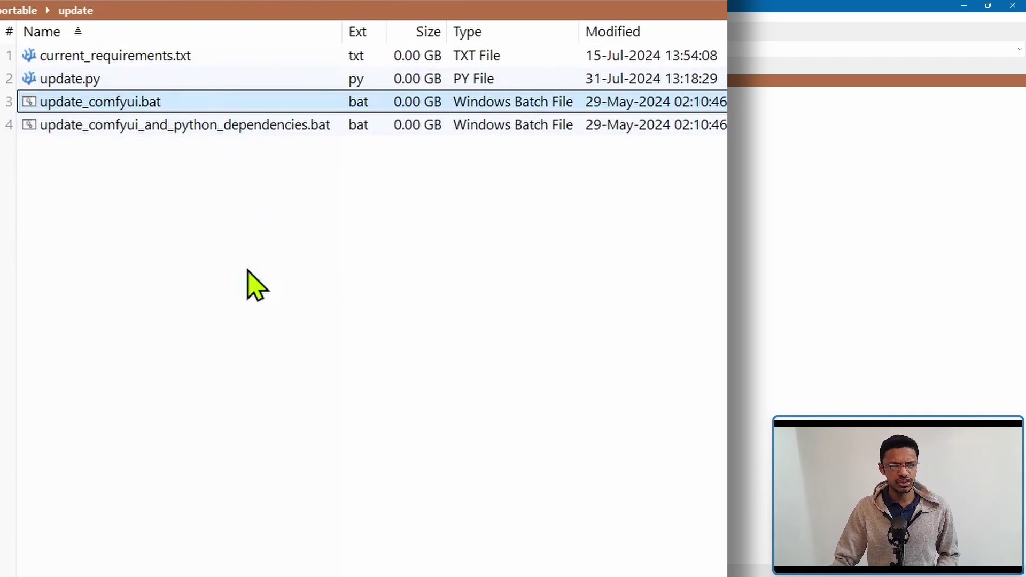
- Go back to the portable install root and open its ComfyUI folder
{"action": "left_click", "coordinate": [360, 401]}
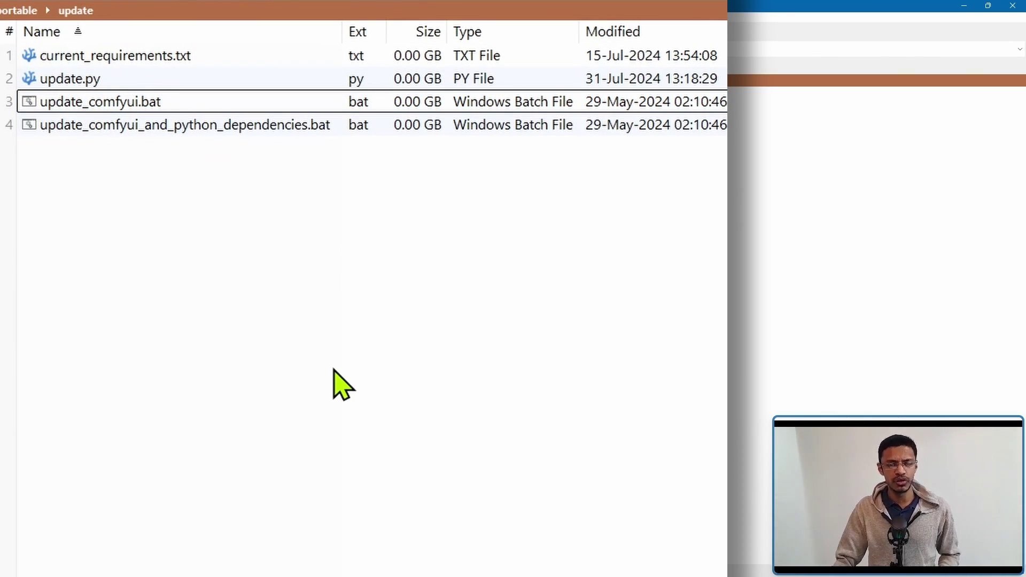
{"action": "key", "text": "BackSpace"}
{"action": "double_click", "coordinate": [77, 55]}
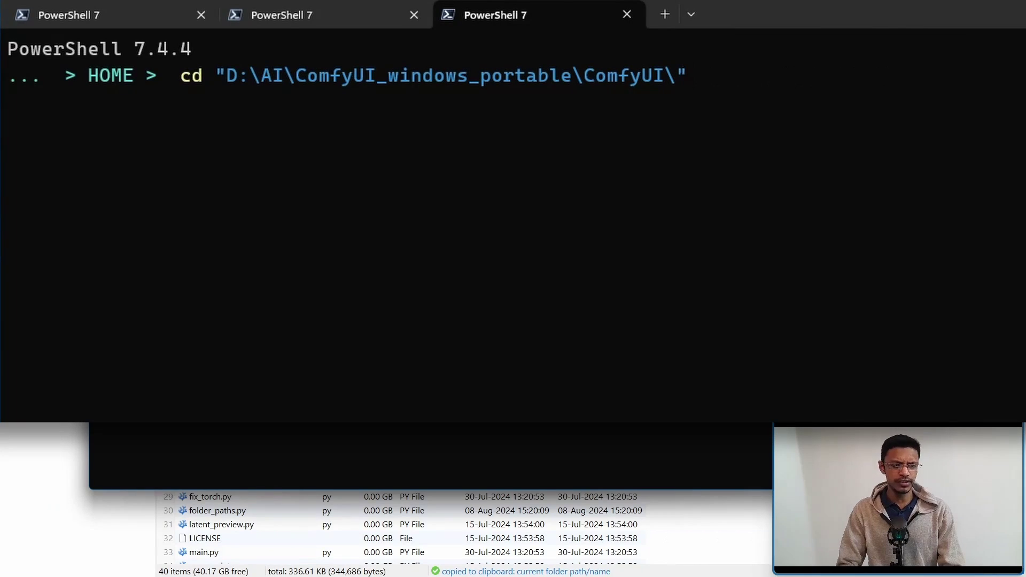
- Run cd into D:\AI\ComfyUI_windows_portable\ComfyUI, then run git pull
{"action": "key", "text": "Return"}
{"action": "type", "text": "g"}
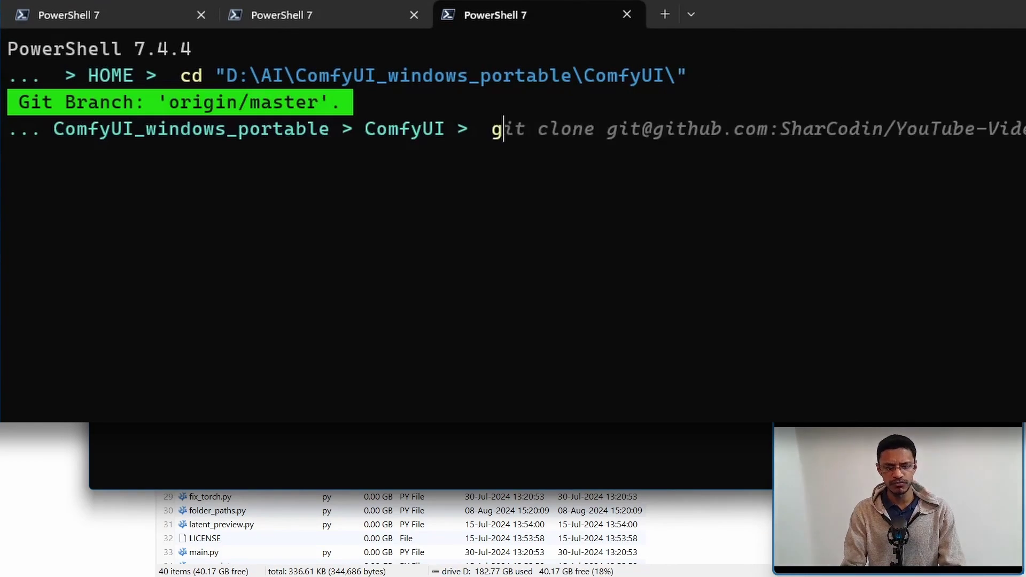
{"action": "type", "text": "it pull"}
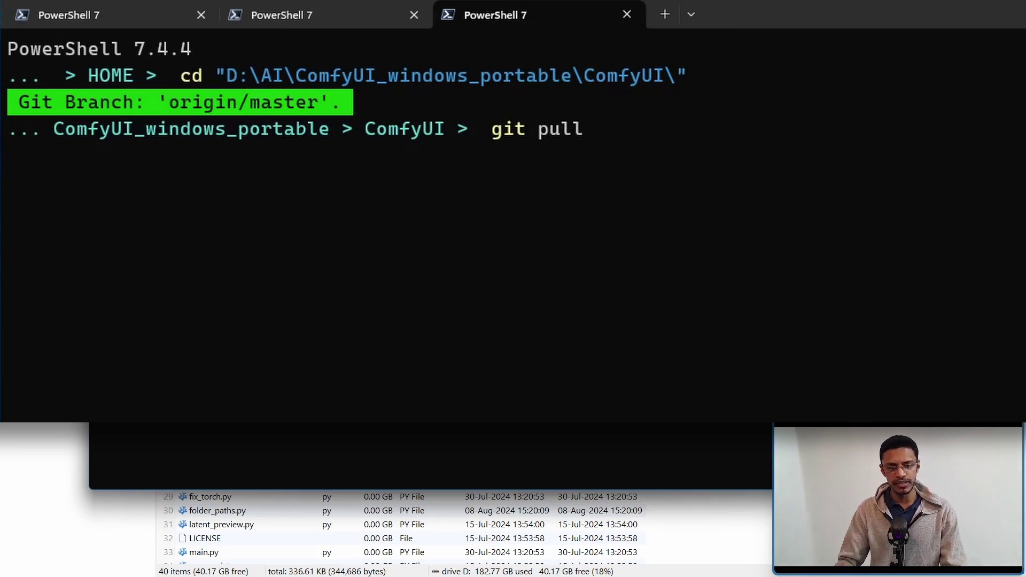
{"action": "key", "text": "Return"}
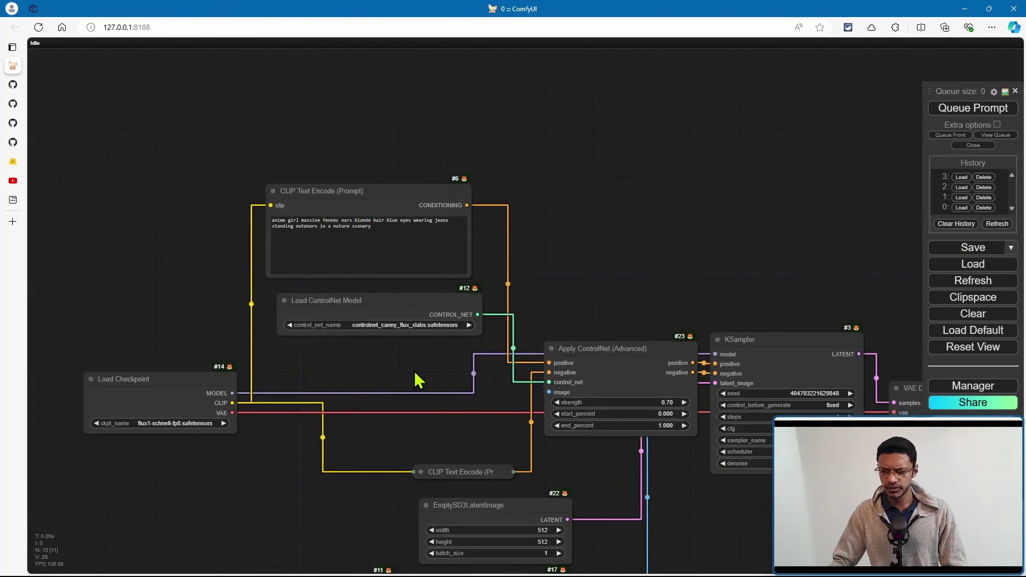
{"action": "scroll", "coordinate": [408, 337], "scroll_direction": "down", "scroll_amount": 3}
{"action": "scroll", "coordinate": [552, 299], "scroll_direction": "up", "scroll_amount": 3}
{"action": "scroll", "coordinate": [369, 385], "scroll_direction": "up", "scroll_amount": 3}
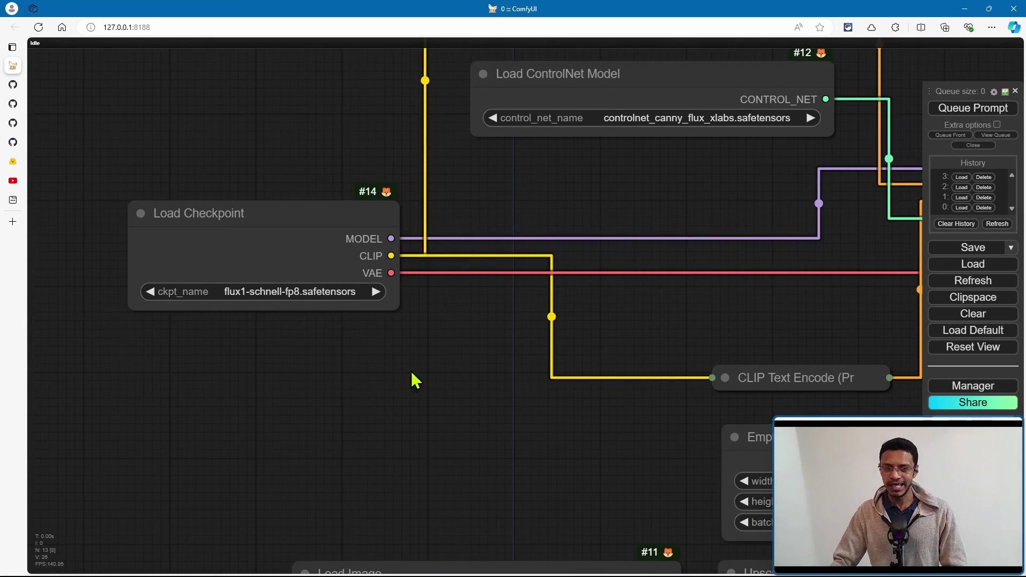
{"action": "scroll", "coordinate": [417, 378], "scroll_direction": "down", "scroll_amount": 1}
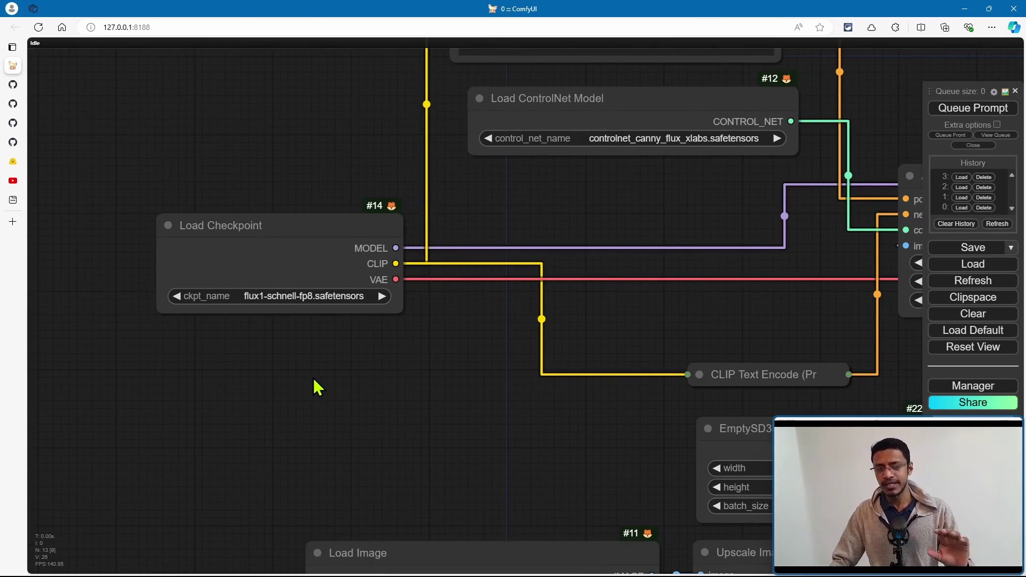
{"action": "left_click_drag", "start_coordinate": [550, 388], "coordinate": [364, 488]}
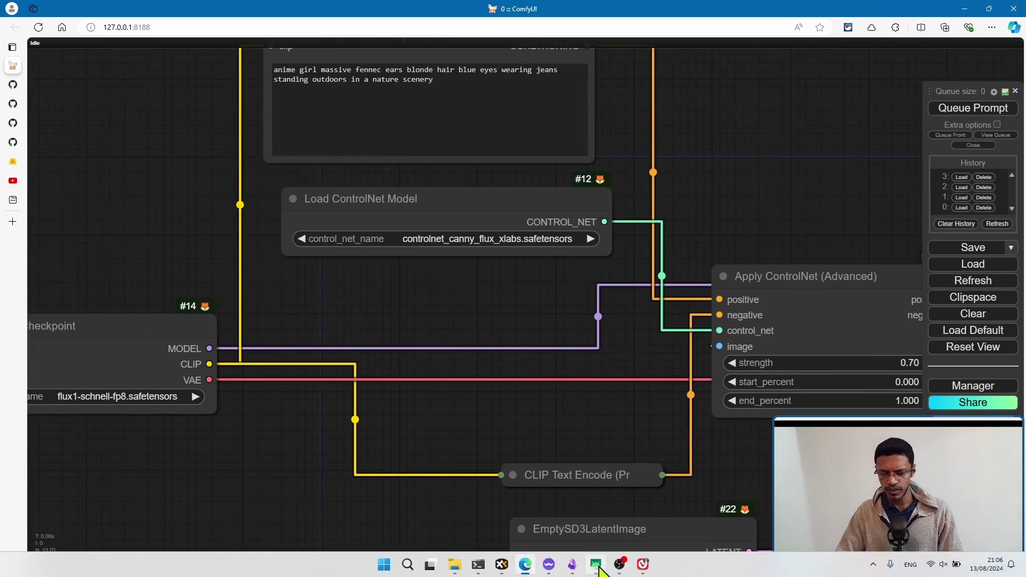
- Open the pull request's huggingface.co canny model link in a background tab
{"action": "left_click", "coordinate": [597, 569]}
{"action": "scroll", "coordinate": [578, 434], "scroll_direction": "down", "scroll_amount": 3}
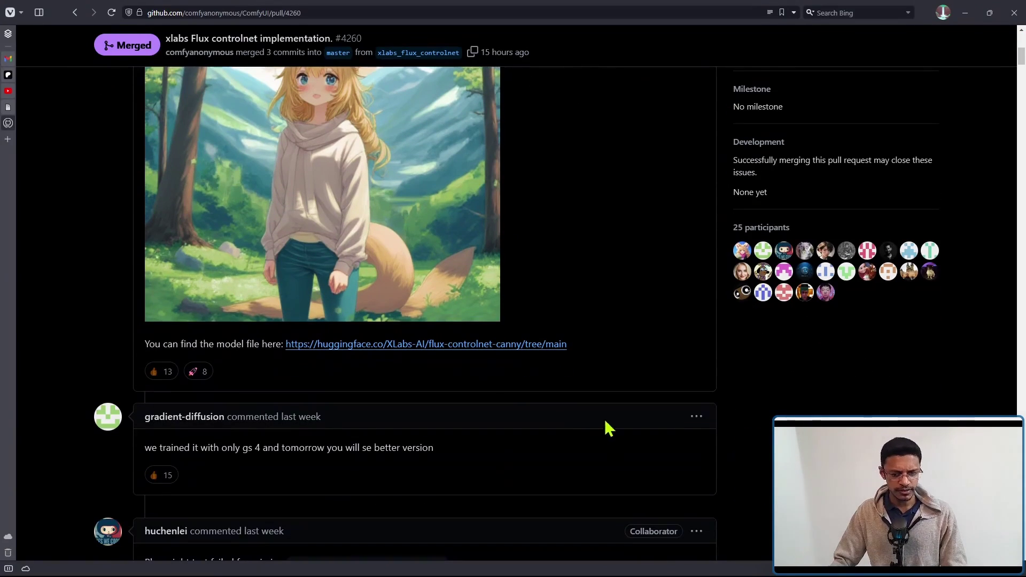
{"action": "left_click_drag", "start_coordinate": [145, 344], "coordinate": [240, 345]}
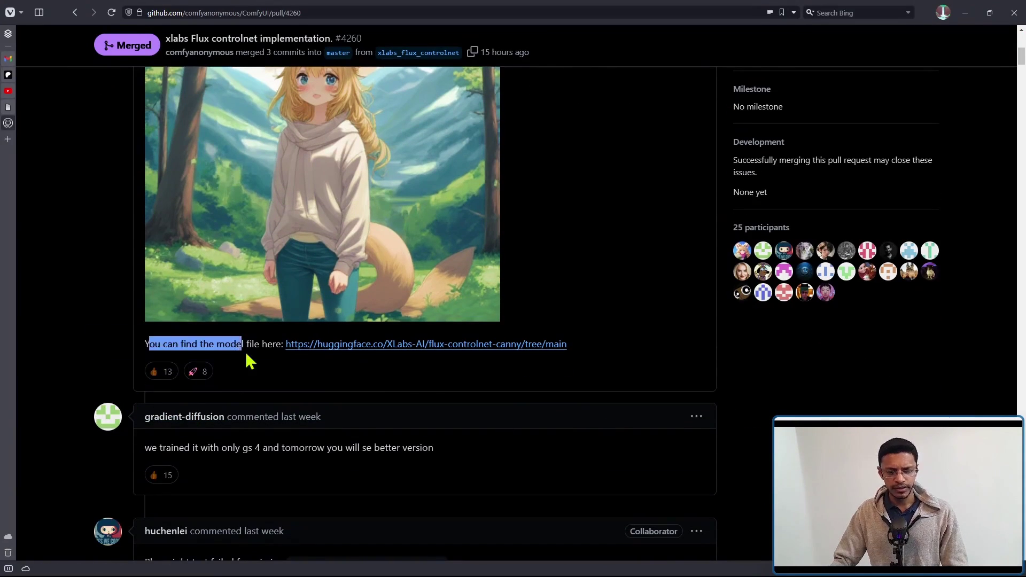
{"action": "left_click", "coordinate": [356, 412]}
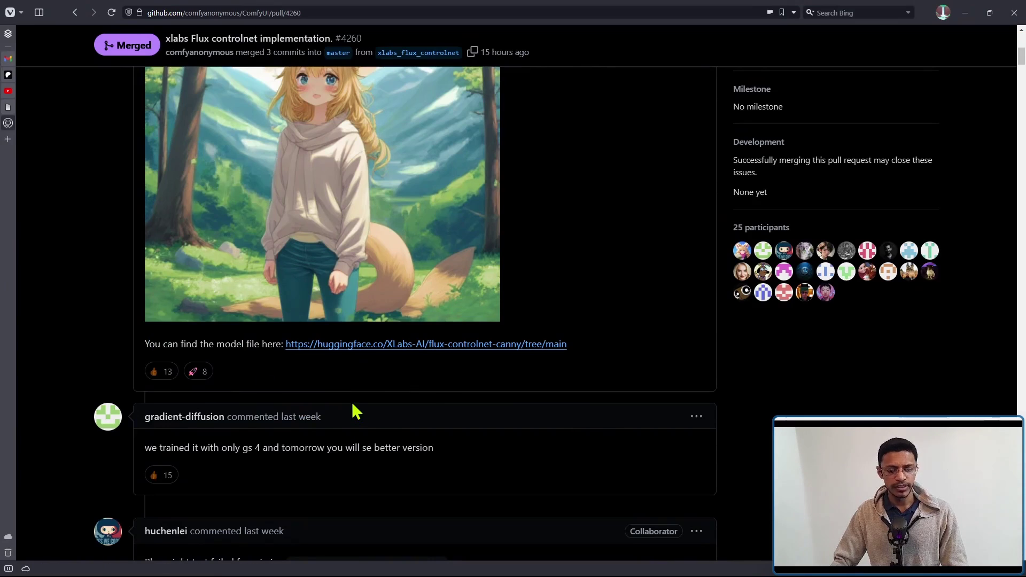
{"action": "middle_click", "coordinate": [462, 353]}
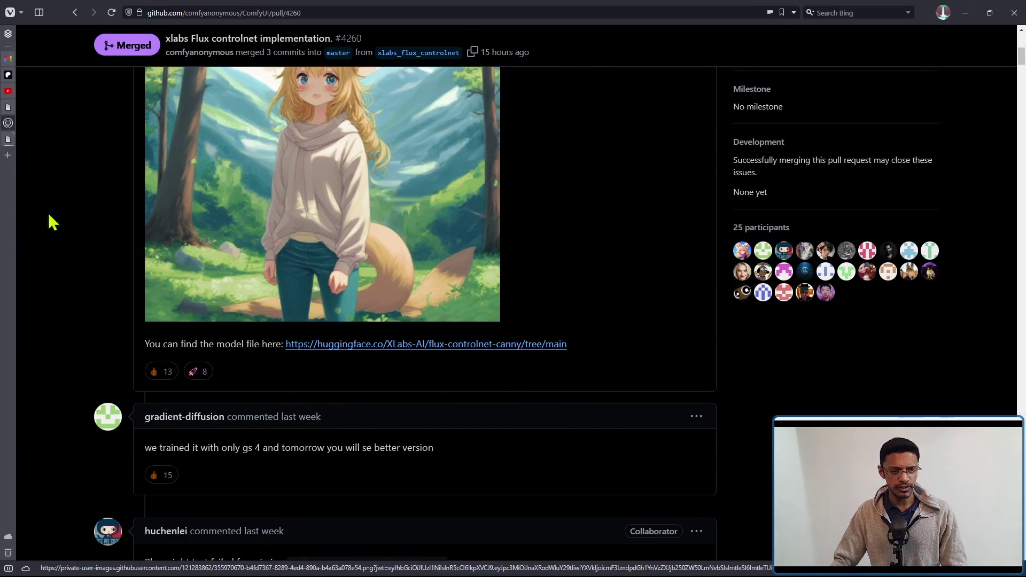
- Check the flux-controlnet-canny files, including the 1.49 GB controlnet.safetensors, then return to XYplorer
{"action": "left_click", "coordinate": [10, 149]}
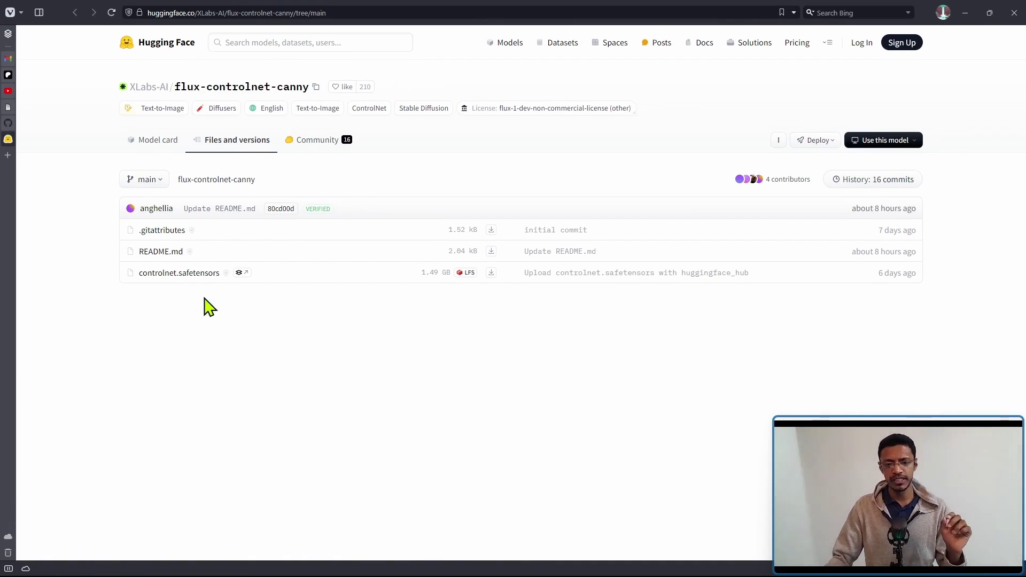
{"action": "key", "text": "alt+Tab"}
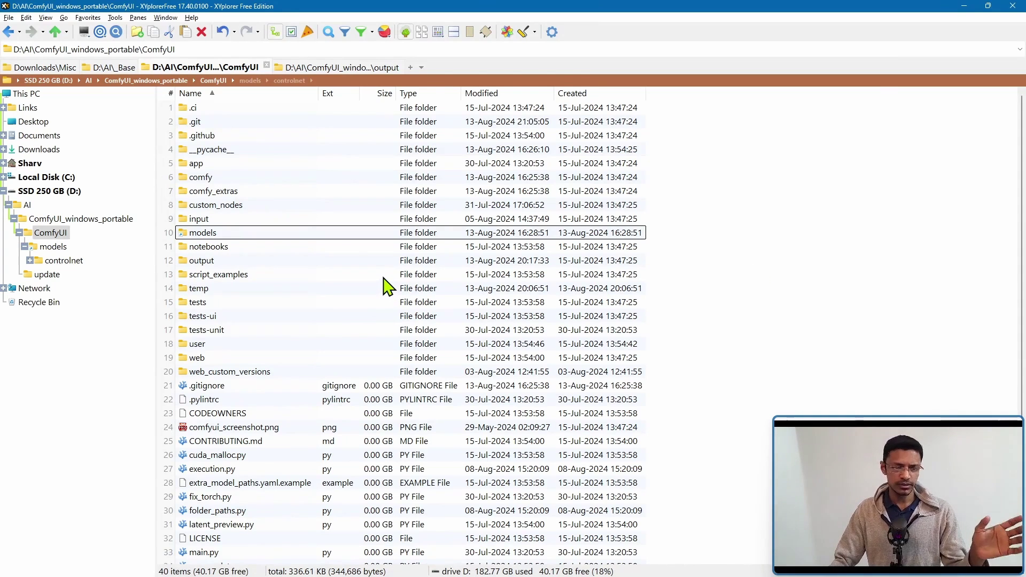
- Locate controlnet_canny_flux_xlabs.safetensors in models\controlnet, then return to the ComfyUI window
{"action": "double_click", "coordinate": [203, 232]}
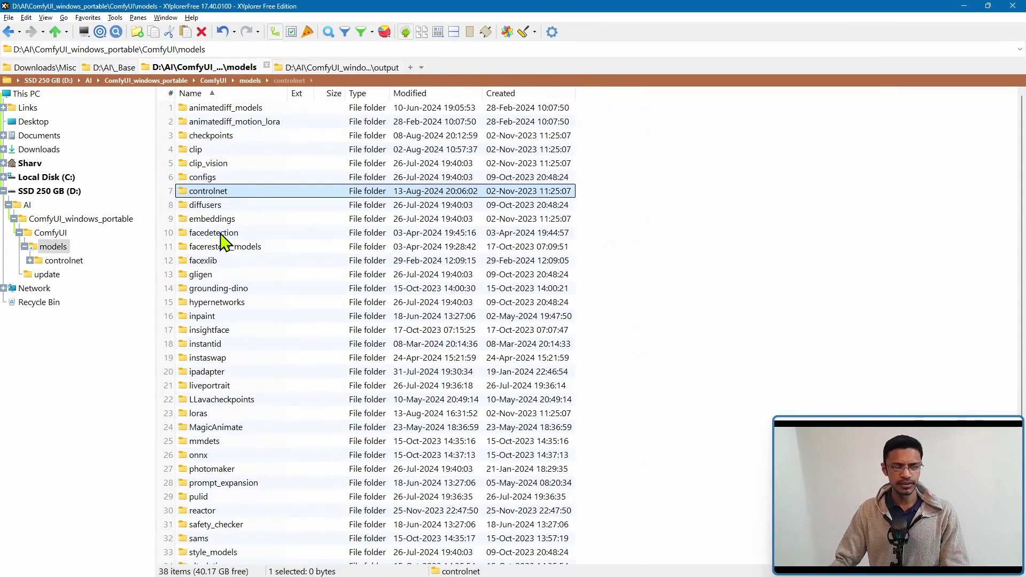
{"action": "double_click", "coordinate": [208, 191]}
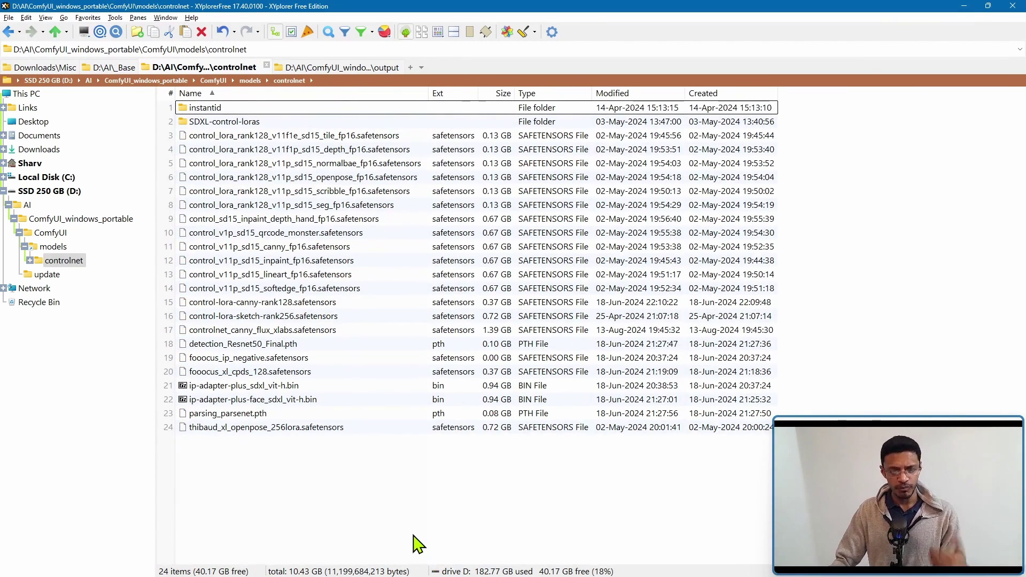
{"action": "left_click", "coordinate": [231, 331]}
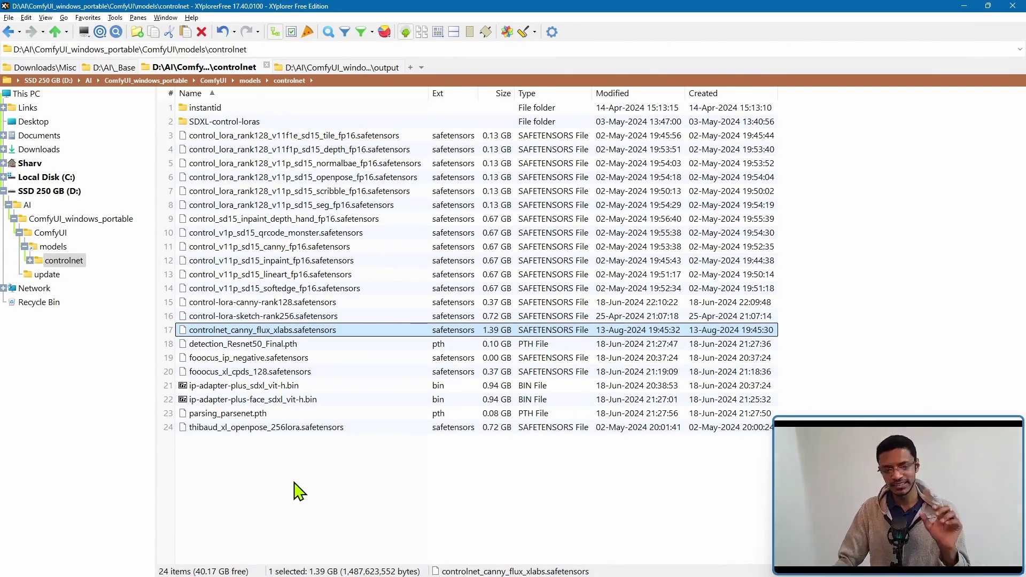
{"action": "left_click", "coordinate": [527, 566]}
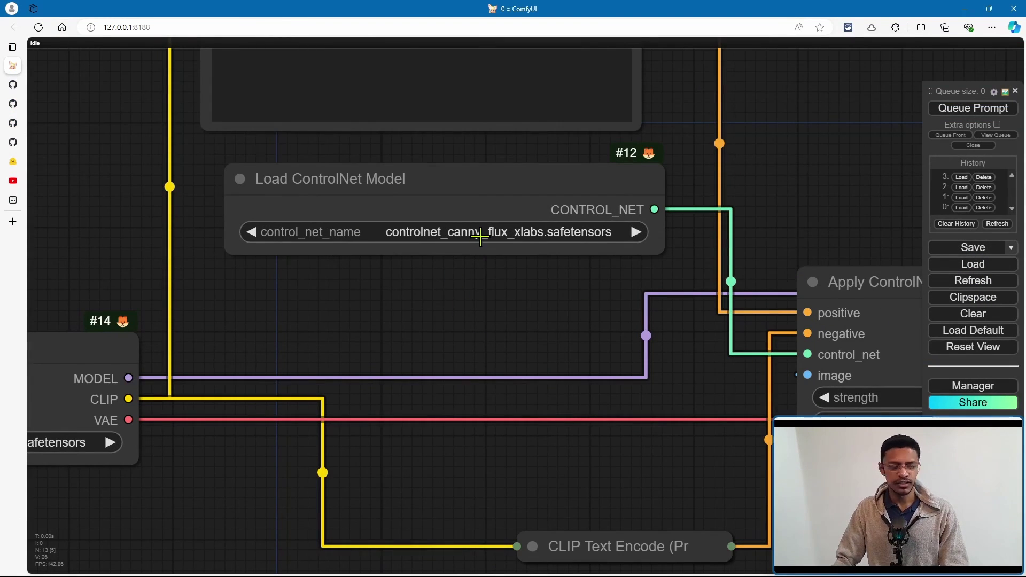
{"action": "scroll", "coordinate": [482, 237], "scroll_direction": "down", "scroll_amount": 1}
{"action": "scroll", "coordinate": [490, 289], "scroll_direction": "down", "scroll_amount": 1}
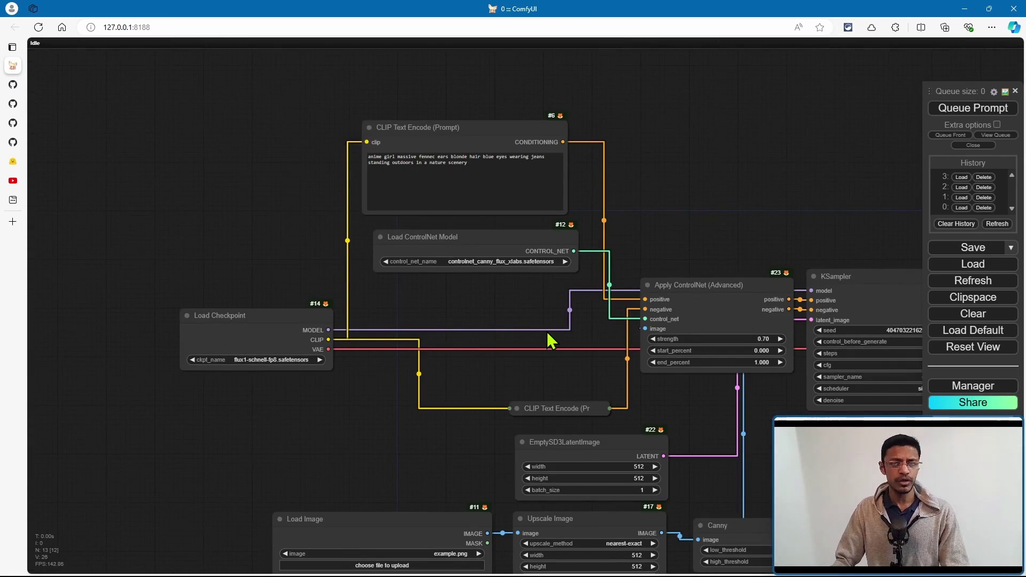
{"action": "scroll", "coordinate": [621, 255], "scroll_direction": "up", "scroll_amount": 1}
{"action": "scroll", "coordinate": [621, 255], "scroll_direction": "up", "scroll_amount": 2}
{"action": "scroll", "coordinate": [610, 256], "scroll_direction": "up", "scroll_amount": 2}
- Attach a FluxGuidance node to the CLIP Text Encode conditioning output and position it
{"action": "left_click_drag", "start_coordinate": [446, 177], "coordinate": [640, 156]}
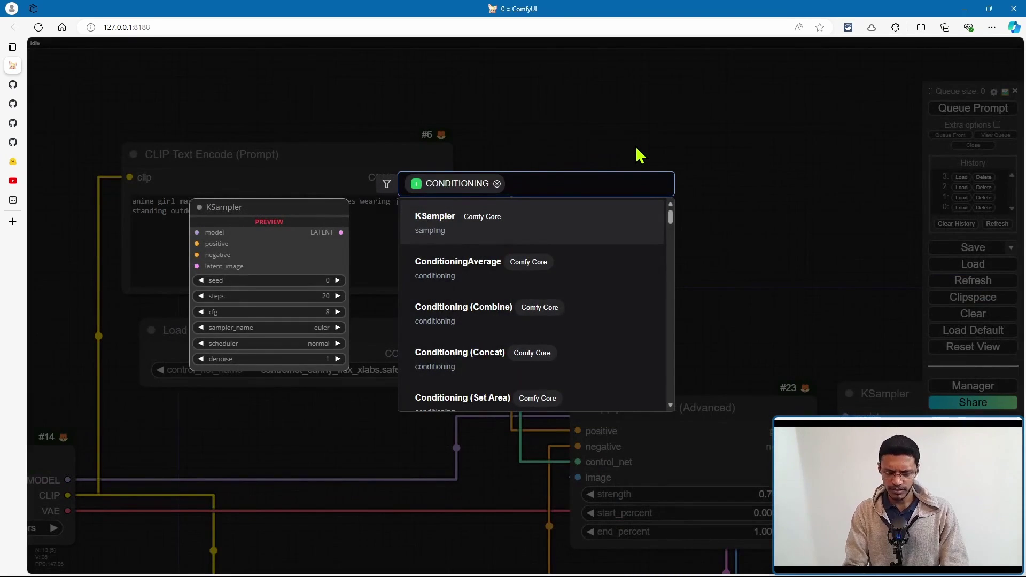
{"action": "type", "text": "flux"}
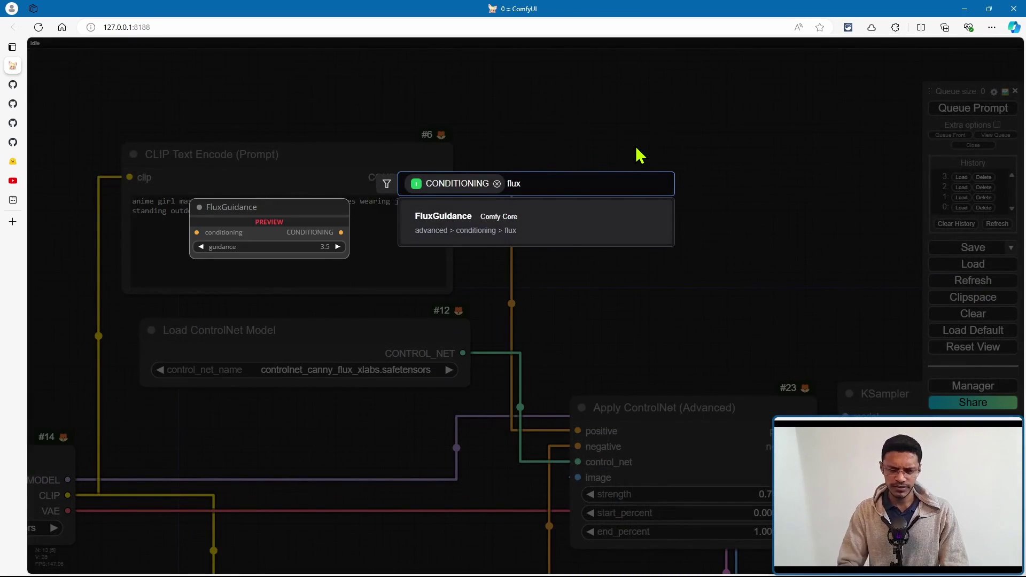
{"action": "left_click", "coordinate": [593, 217]}
{"action": "left_click_drag", "start_coordinate": [769, 160], "coordinate": [715, 247]}
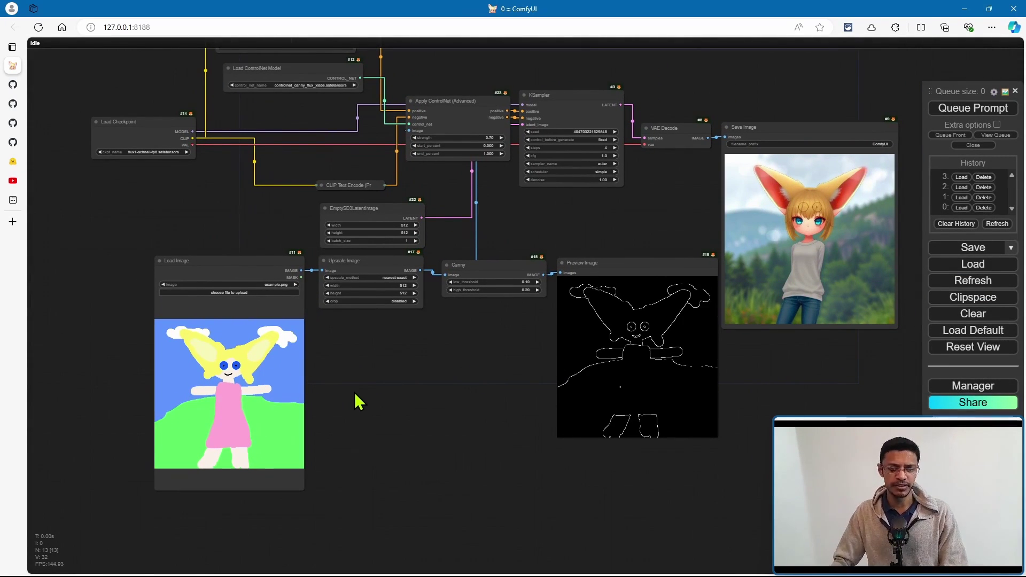
{"action": "scroll", "coordinate": [350, 405], "scroll_direction": "up", "scroll_amount": 1}
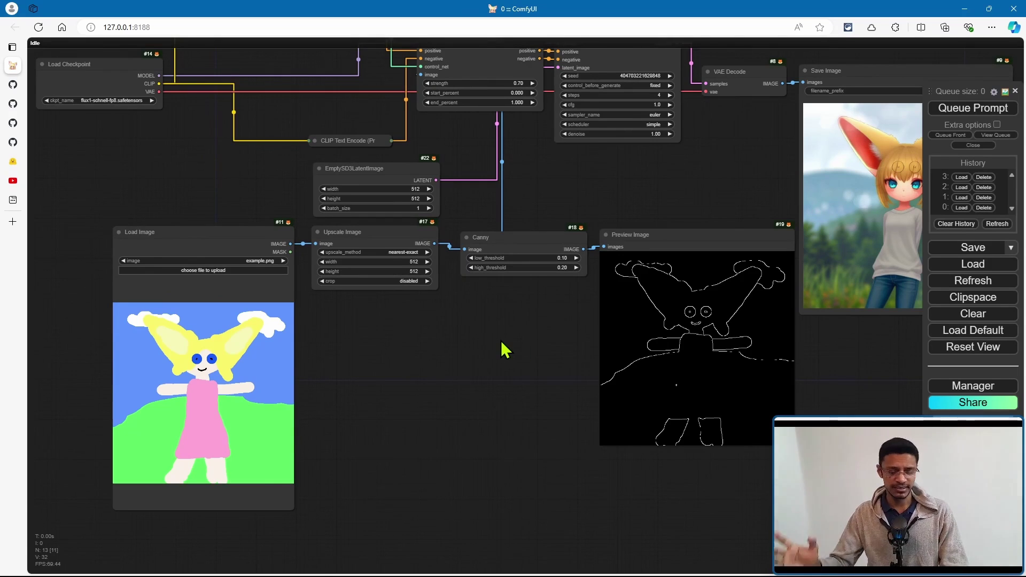
{"action": "mouse_move", "coordinate": [437, 348]}
{"action": "left_mouse_down"}
{"action": "mouse_move", "coordinate": [379, 369]}
{"action": "mouse_move", "coordinate": [325, 360]}
{"action": "left_mouse_up"}
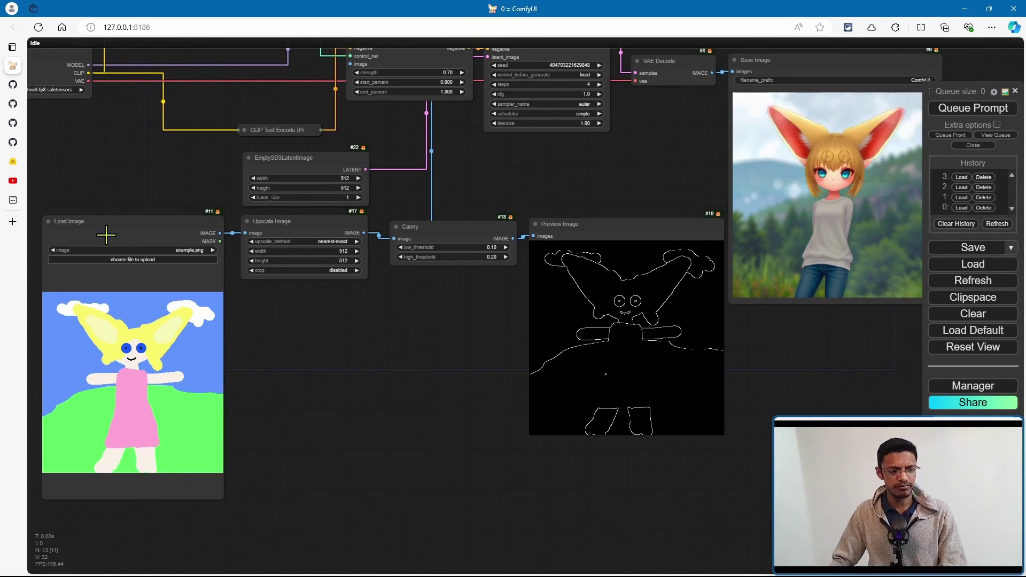
{"action": "left_click", "coordinate": [106, 235]}
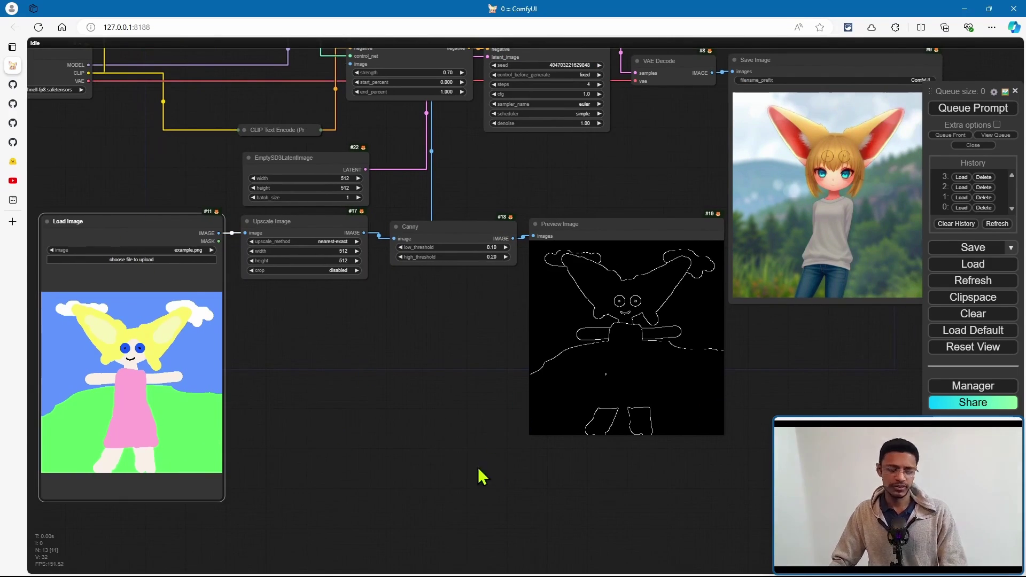
{"action": "scroll", "coordinate": [357, 346], "scroll_direction": "up", "scroll_amount": 3}
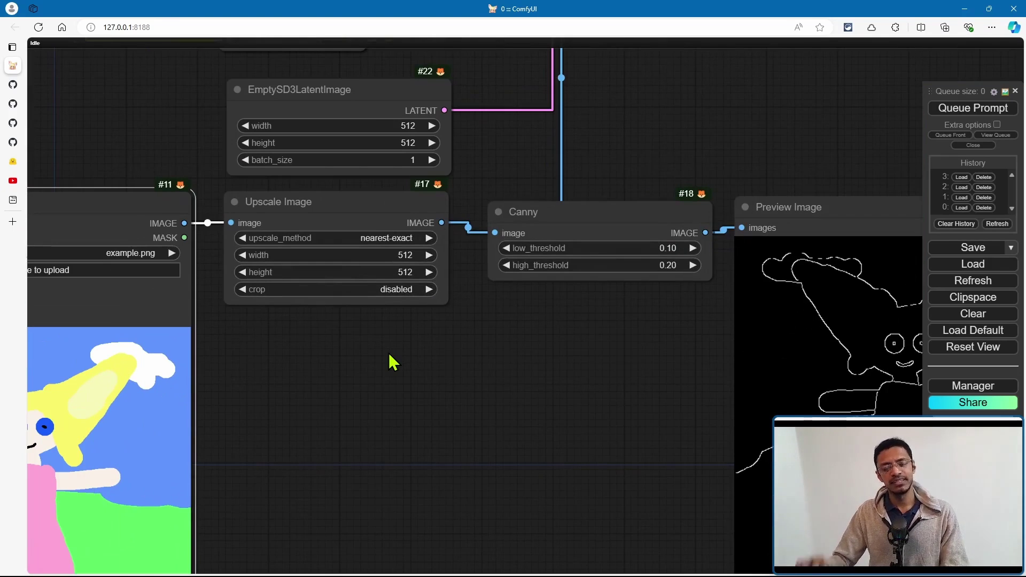
{"action": "left_click", "coordinate": [371, 209]}
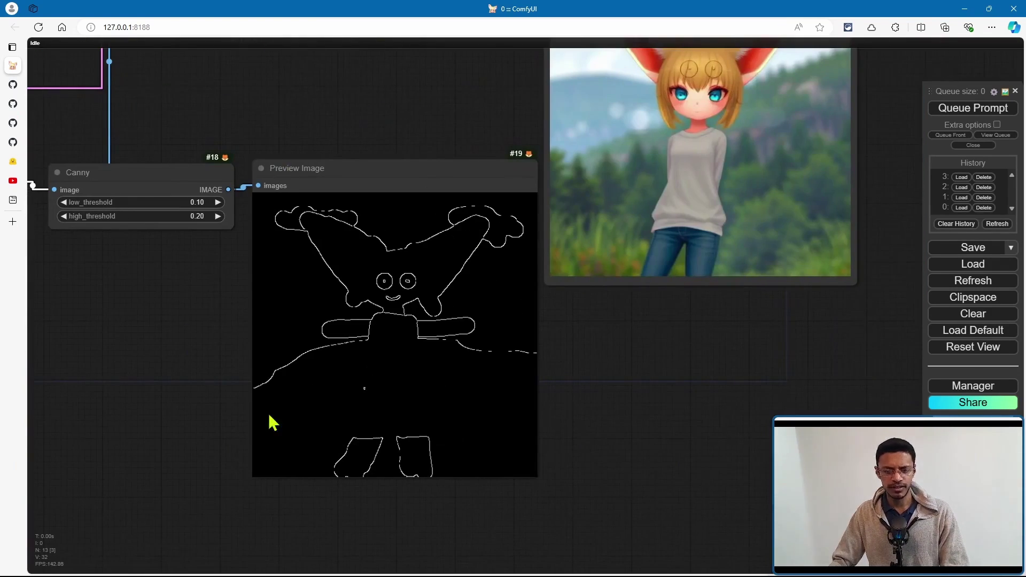
{"action": "scroll", "coordinate": [295, 384], "scroll_direction": "down", "scroll_amount": 2}
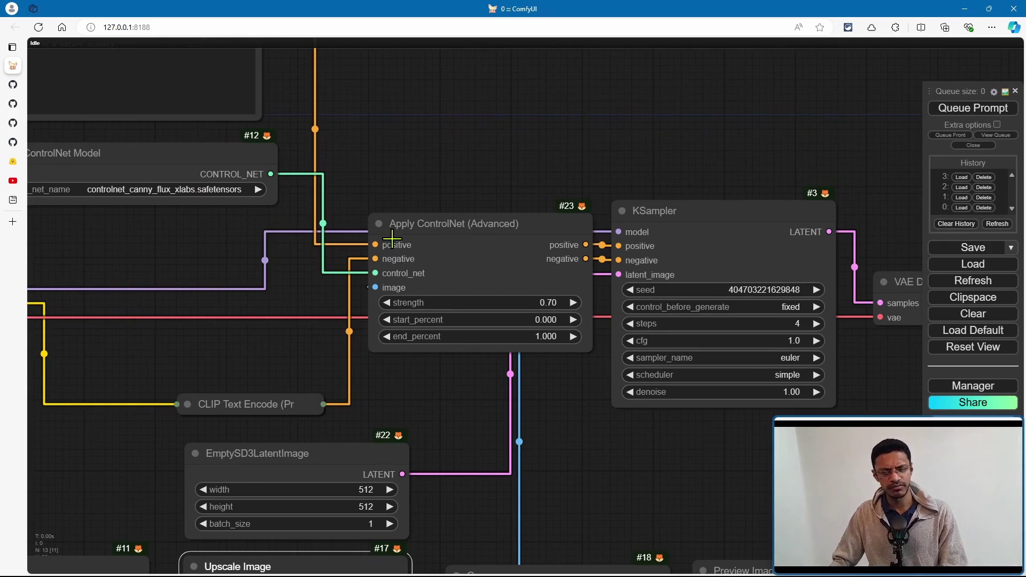
{"action": "left_click_drag", "start_coordinate": [493, 436], "coordinate": [457, 315]}
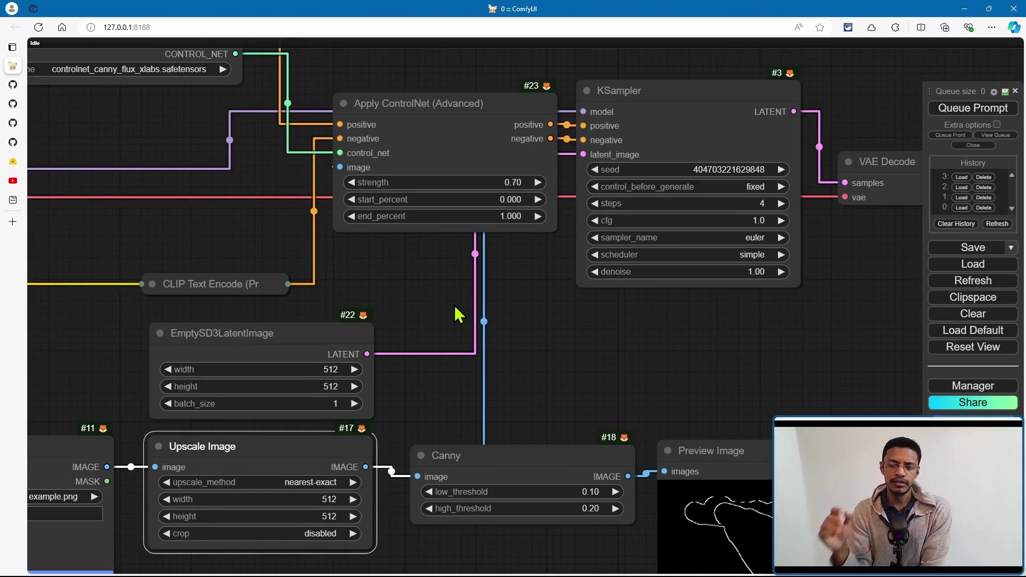
{"action": "left_click_drag", "start_coordinate": [445, 328], "coordinate": [437, 325]}
{"action": "mouse_move", "coordinate": [562, 327]}
{"action": "left_mouse_down"}
{"action": "mouse_move", "coordinate": [498, 270]}
{"action": "mouse_move", "coordinate": [637, 431]}
{"action": "left_mouse_up"}
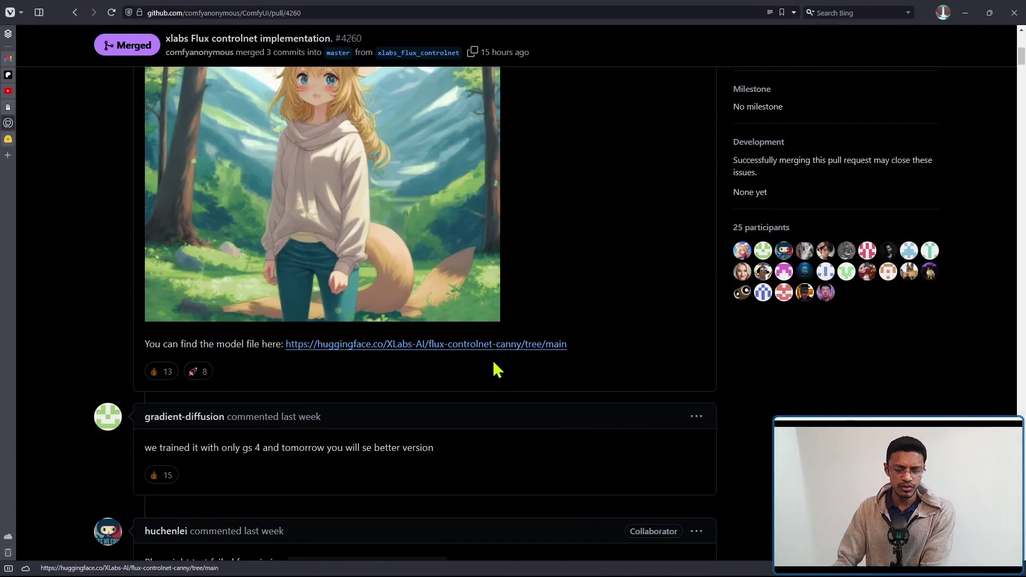
{"action": "scroll", "coordinate": [489, 369], "scroll_direction": "down", "scroll_amount": 5}
{"action": "scroll", "coordinate": [460, 310], "scroll_direction": "down", "scroll_amount": 5}
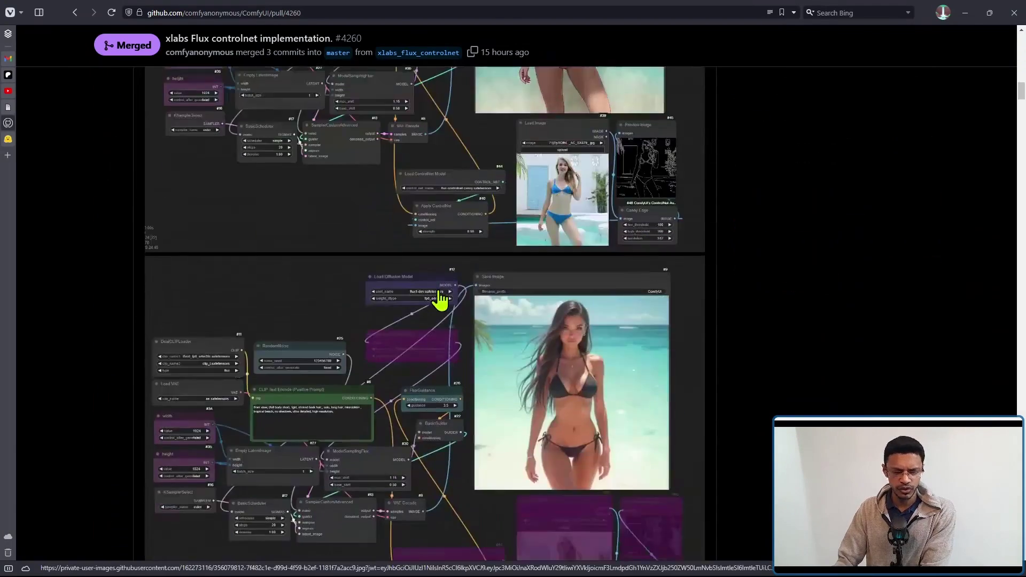
{"action": "scroll", "coordinate": [443, 302], "scroll_direction": "down", "scroll_amount": 10}
{"action": "scroll", "coordinate": [444, 302], "scroll_direction": "down", "scroll_amount": 8}
{"action": "scroll", "coordinate": [444, 302], "scroll_direction": "down", "scroll_amount": 3}
{"action": "scroll", "coordinate": [444, 302], "scroll_direction": "down", "scroll_amount": 2}
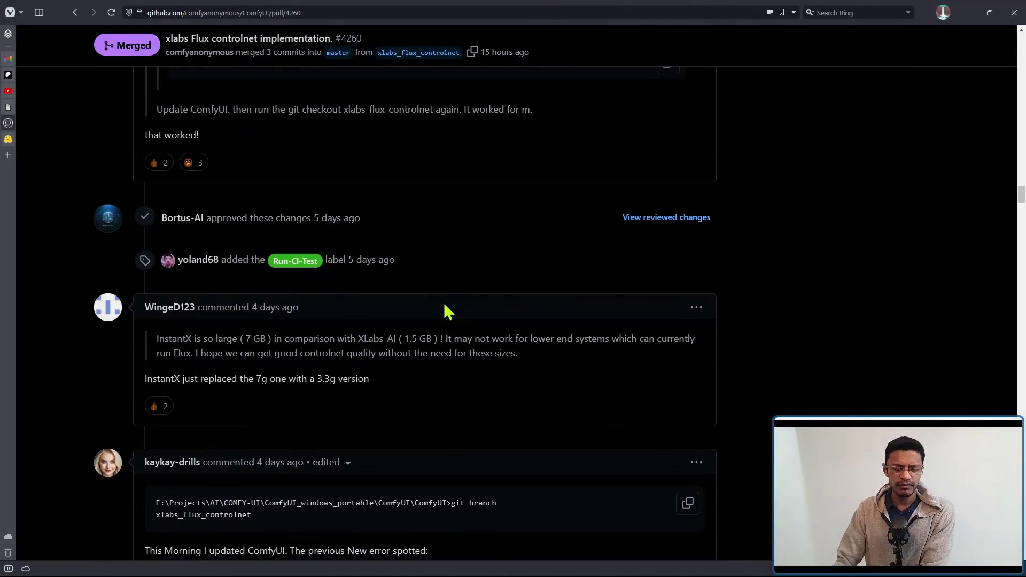
{"action": "scroll", "coordinate": [447, 310], "scroll_direction": "down", "scroll_amount": 4}
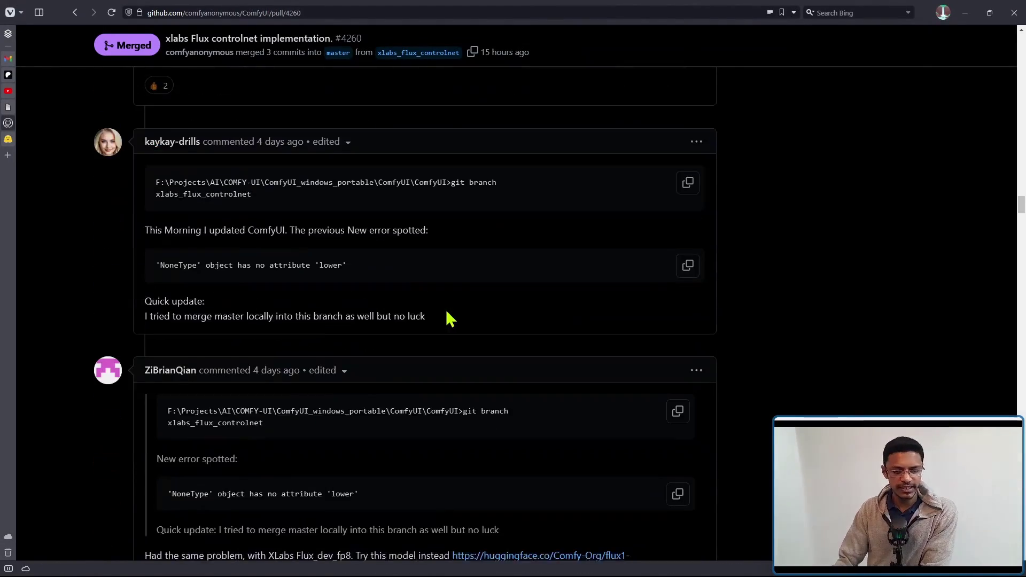
{"action": "scroll", "coordinate": [448, 318], "scroll_direction": "down", "scroll_amount": 5}
{"action": "scroll", "coordinate": [448, 318], "scroll_direction": "down", "scroll_amount": 6}
{"action": "scroll", "coordinate": [448, 317], "scroll_direction": "down", "scroll_amount": 2}
{"action": "scroll", "coordinate": [448, 317], "scroll_direction": "down", "scroll_amount": 3}
{"action": "scroll", "coordinate": [448, 318], "scroll_direction": "down", "scroll_amount": 5}
{"action": "scroll", "coordinate": [447, 318], "scroll_direction": "down", "scroll_amount": 2}
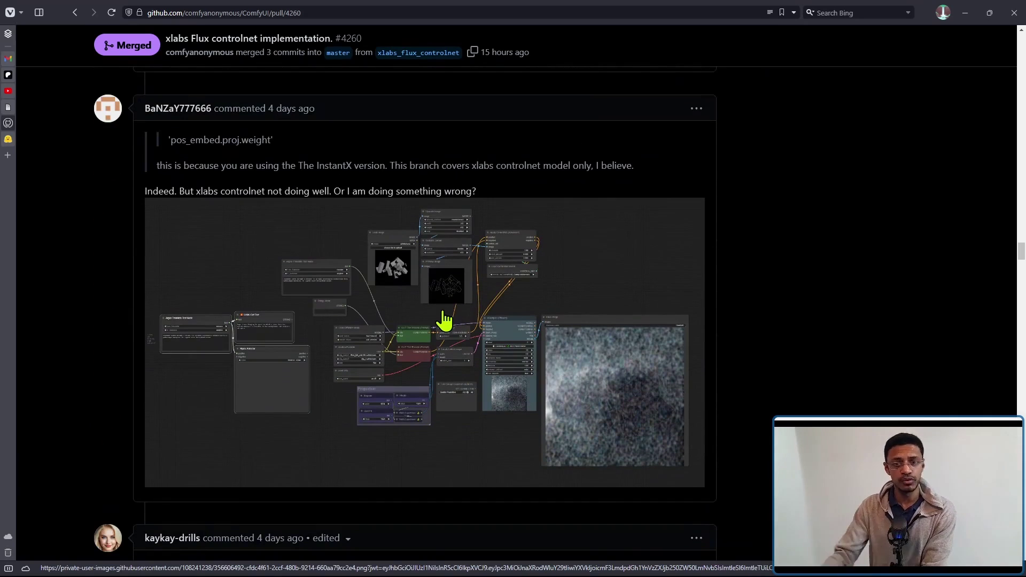
{"action": "scroll", "coordinate": [445, 322], "scroll_direction": "down", "scroll_amount": 5}
{"action": "scroll", "coordinate": [445, 322], "scroll_direction": "down", "scroll_amount": 3}
{"action": "scroll", "coordinate": [446, 322], "scroll_direction": "down", "scroll_amount": 3}
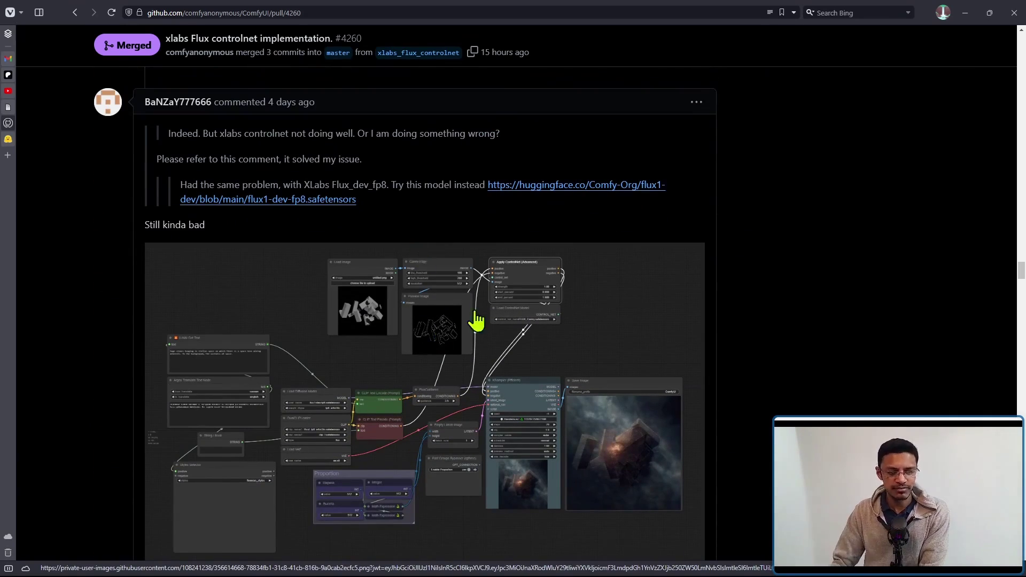
{"action": "scroll", "coordinate": [528, 365], "scroll_direction": "down", "scroll_amount": 5}
{"action": "scroll", "coordinate": [523, 323], "scroll_direction": "down", "scroll_amount": 4}
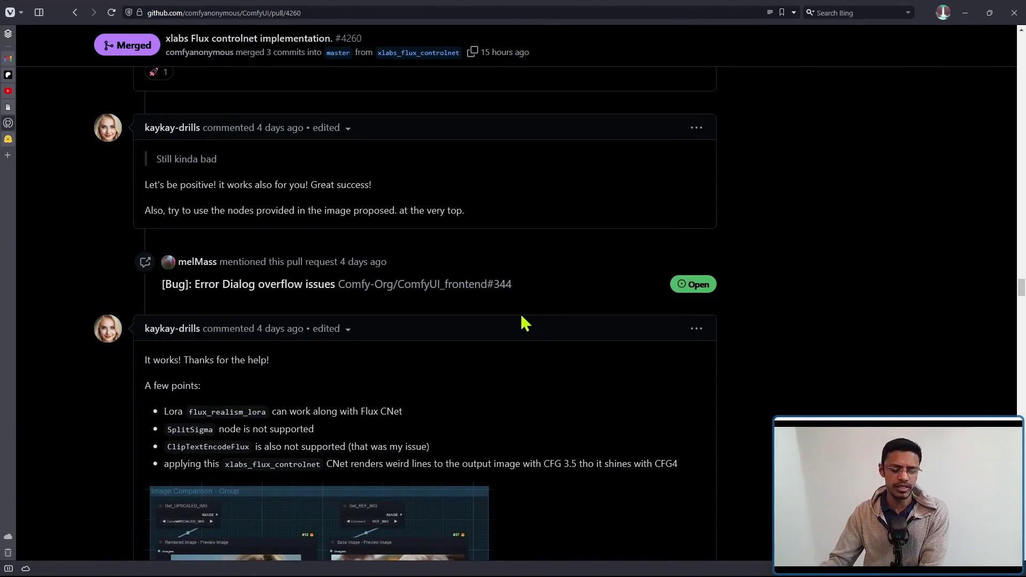
- Highlight the pull request comment listing what works with the XLabs ControlNet
{"action": "left_click_drag", "start_coordinate": [147, 358], "coordinate": [515, 443]}
{"action": "left_click", "coordinate": [599, 434]}
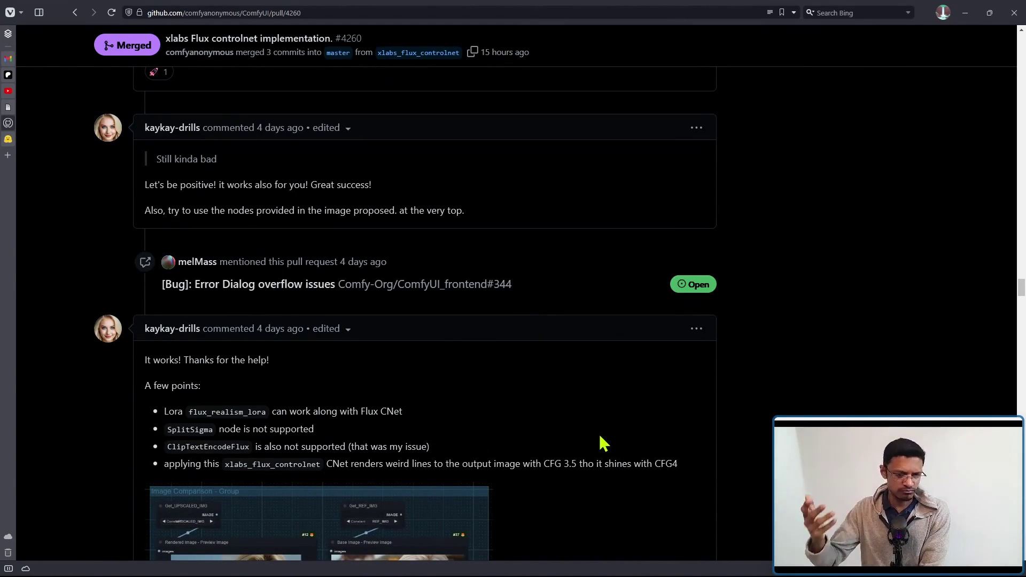
{"action": "scroll", "coordinate": [603, 434], "scroll_direction": "down", "scroll_amount": 5}
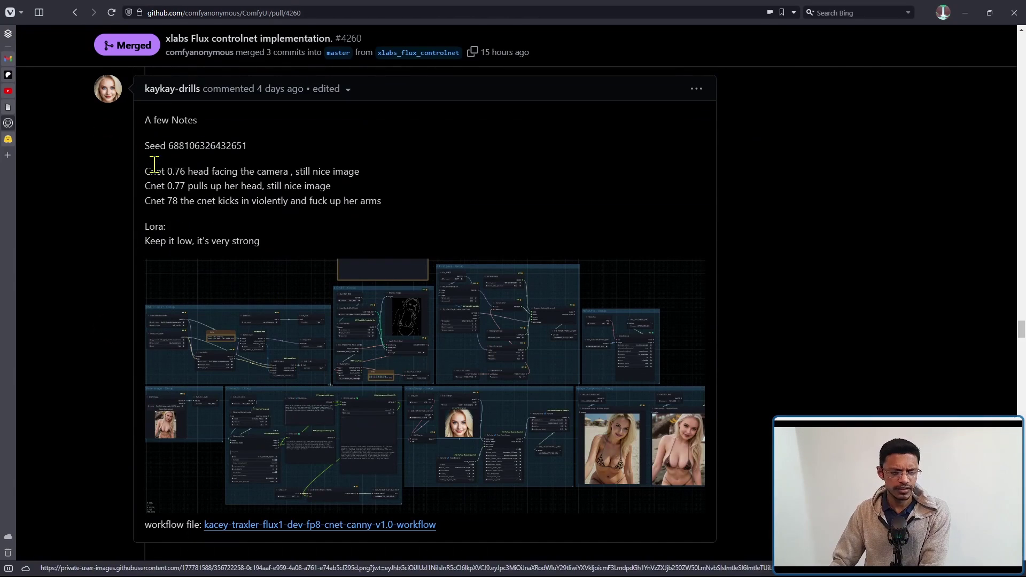
{"action": "left_click_drag", "start_coordinate": [145, 117], "coordinate": [336, 221]}
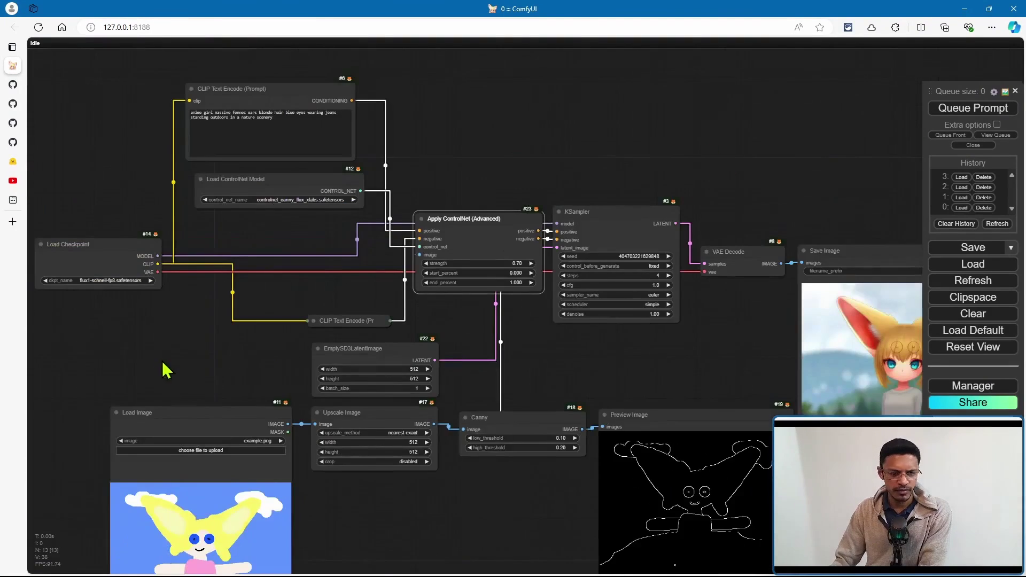
{"action": "scroll", "coordinate": [166, 366], "scroll_direction": "up", "scroll_amount": 3}
{"action": "scroll", "coordinate": [140, 298], "scroll_direction": "up", "scroll_amount": 3}
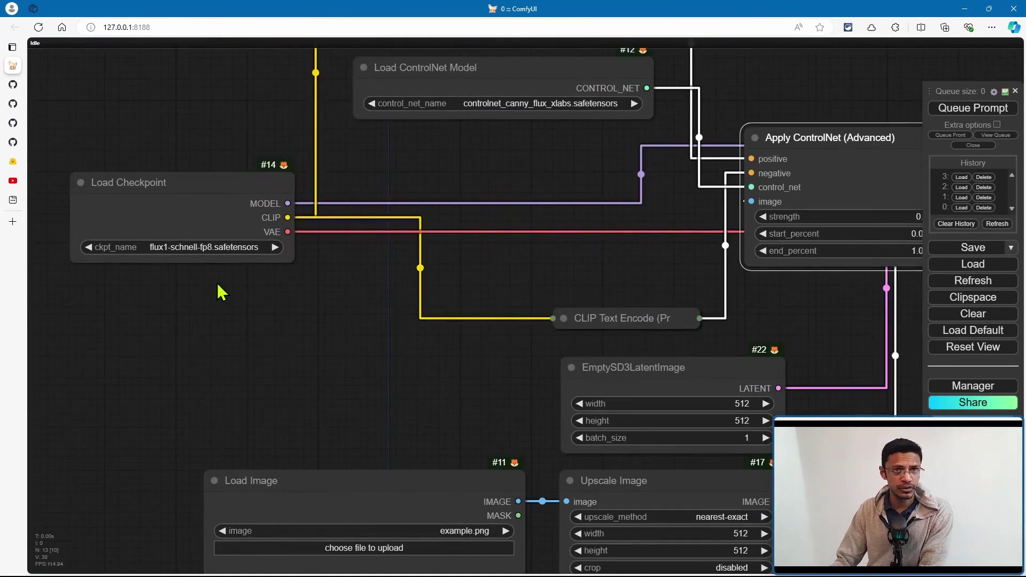
- Inspect the graph from EmptySD3LatentImage and the Canny preview to the saved fox-eared girl image
{"action": "left_click_drag", "start_coordinate": [820, 293], "coordinate": [313, 273]}
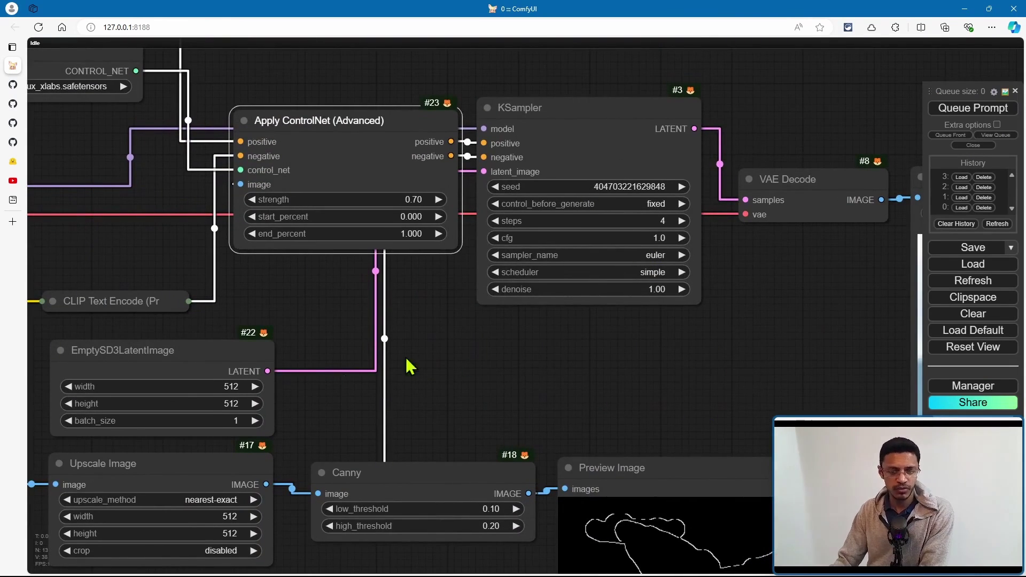
{"action": "left_click_drag", "start_coordinate": [370, 366], "coordinate": [440, 452]}
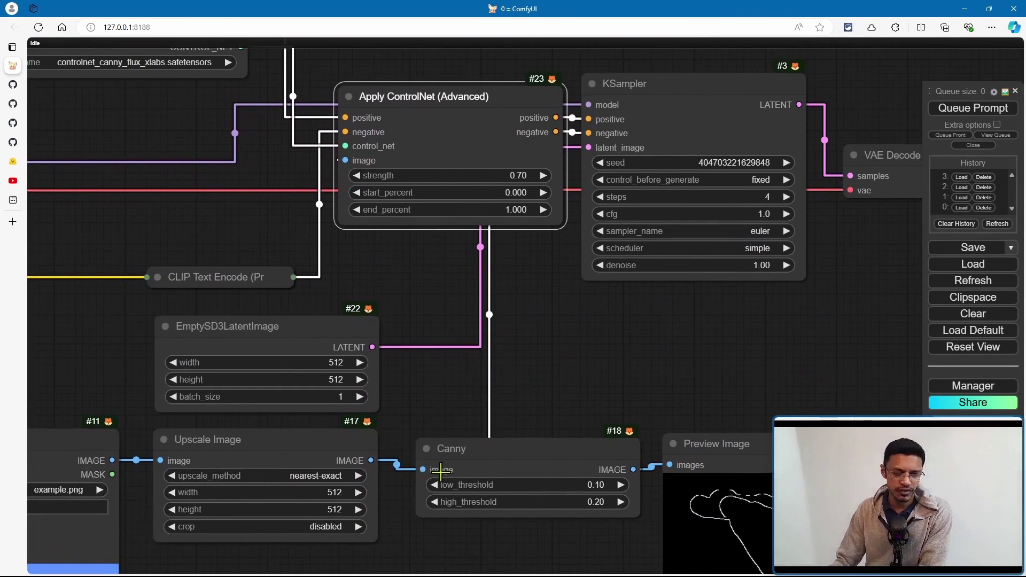
{"action": "scroll", "coordinate": [429, 463], "scroll_direction": "down", "scroll_amount": 3}
{"action": "scroll", "coordinate": [497, 279], "scroll_direction": "down", "scroll_amount": 2}
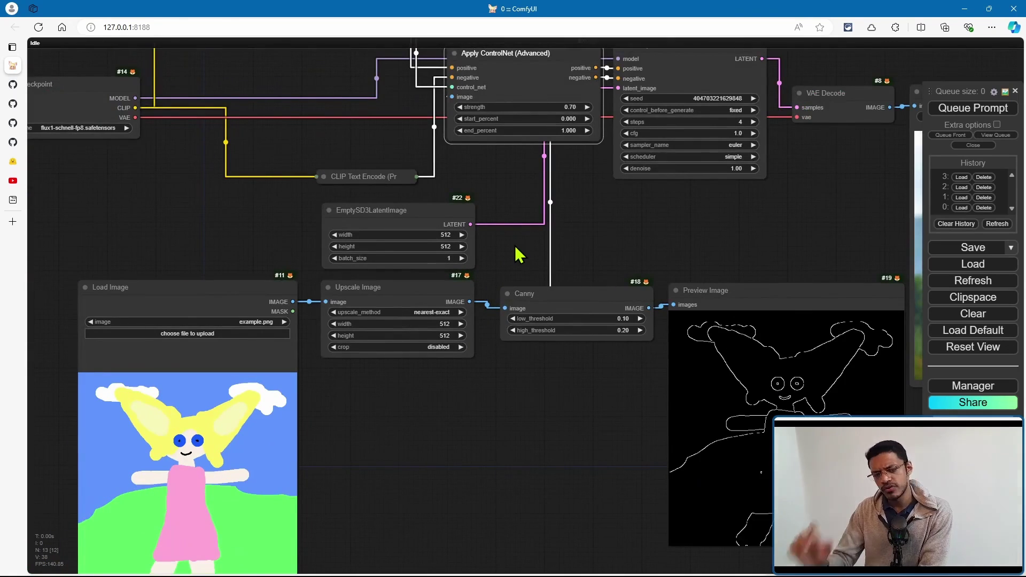
{"action": "left_click", "coordinate": [437, 215]}
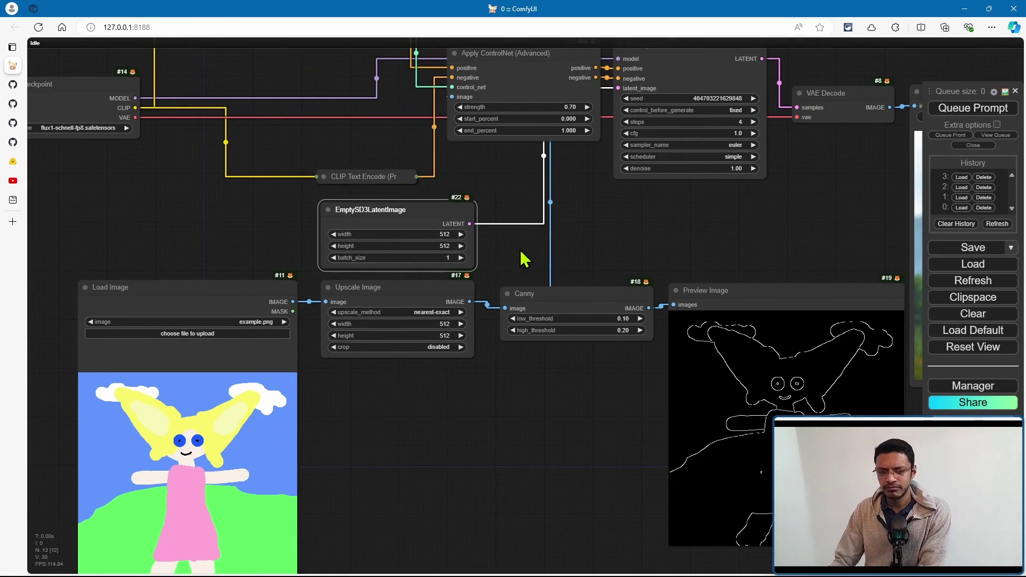
{"action": "scroll", "coordinate": [521, 257], "scroll_direction": "up", "scroll_amount": 3}
{"action": "scroll", "coordinate": [481, 292], "scroll_direction": "down", "scroll_amount": 4}
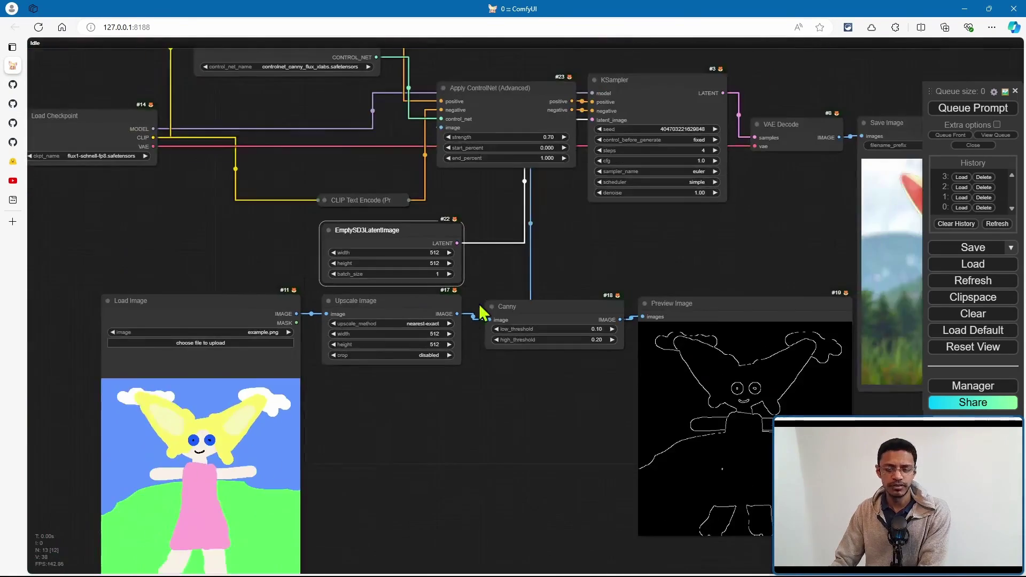
{"action": "left_click_drag", "start_coordinate": [481, 337], "coordinate": [473, 240]}
{"action": "scroll", "coordinate": [424, 409], "scroll_direction": "up", "scroll_amount": 3}
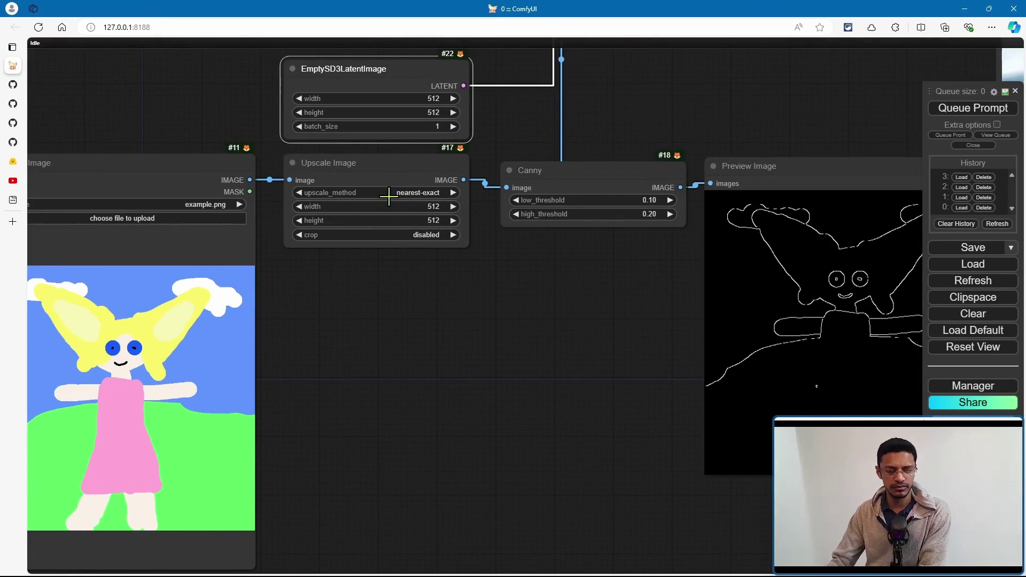
{"action": "scroll", "coordinate": [450, 309], "scroll_direction": "down", "scroll_amount": 4}
{"action": "left_click_drag", "start_coordinate": [545, 317], "coordinate": [562, 304]}
{"action": "scroll", "coordinate": [698, 345], "scroll_direction": "up", "scroll_amount": 5}
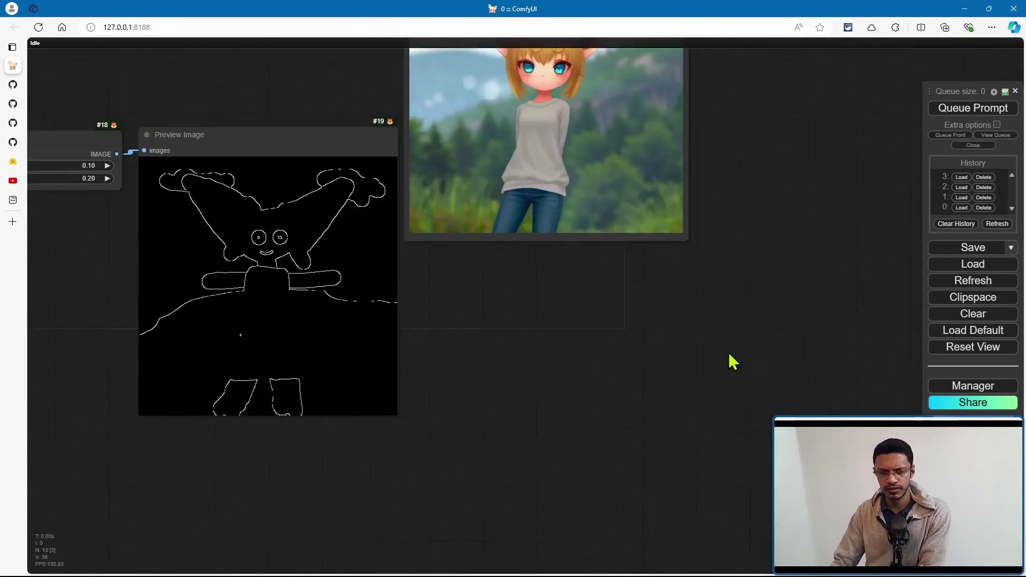
{"action": "scroll", "coordinate": [621, 451], "scroll_direction": "up", "scroll_amount": 2}
{"action": "left_click_drag", "start_coordinate": [561, 495], "coordinate": [577, 439]}
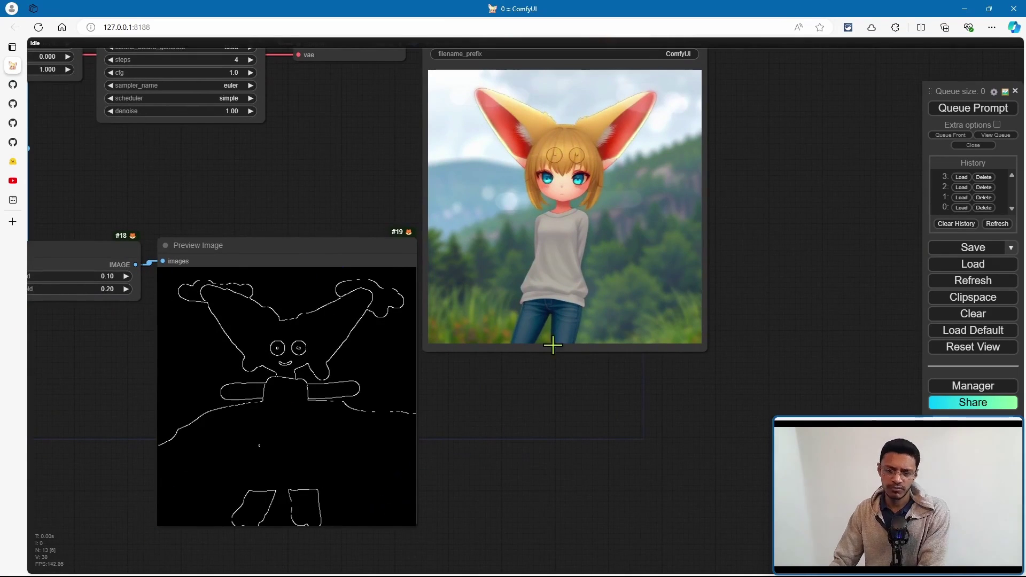
{"action": "scroll", "coordinate": [640, 287], "scroll_direction": "down", "scroll_amount": 4}
{"action": "scroll", "coordinate": [505, 232], "scroll_direction": "up", "scroll_amount": 3}
{"action": "scroll", "coordinate": [544, 298], "scroll_direction": "up", "scroll_amount": 2}
{"action": "left_click_drag", "start_coordinate": [543, 298], "coordinate": [401, 233]}
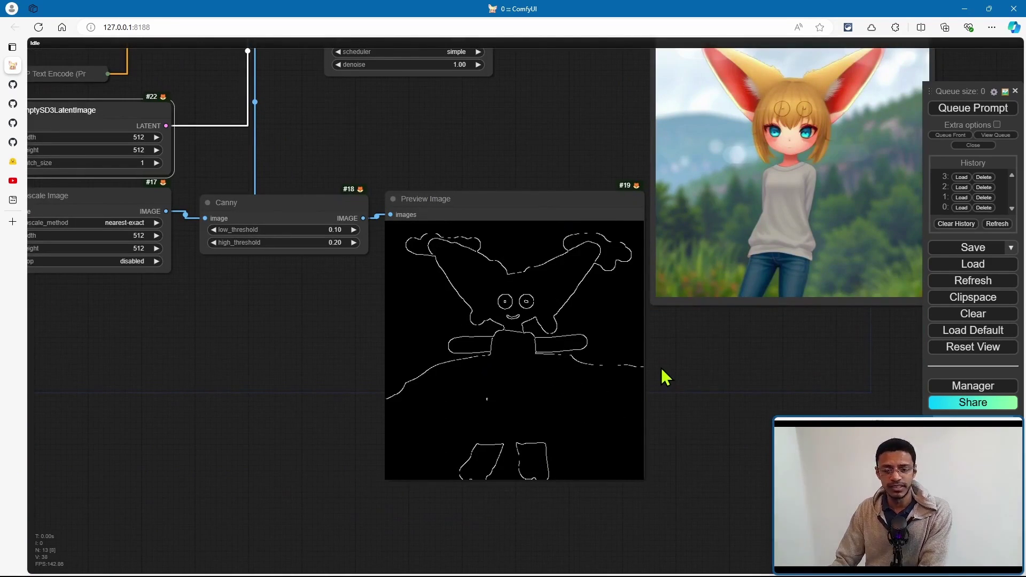
{"action": "scroll", "coordinate": [661, 363], "scroll_direction": "down", "scroll_amount": 3}
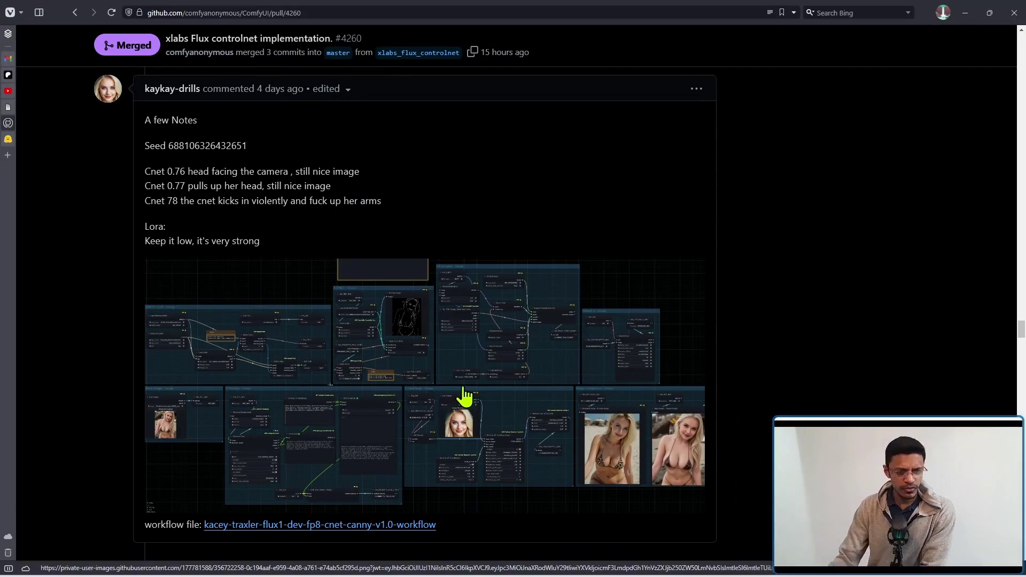
{"action": "scroll", "coordinate": [448, 354], "scroll_direction": "down", "scroll_amount": 5}
{"action": "scroll", "coordinate": [441, 355], "scroll_direction": "down", "scroll_amount": 5}
{"action": "scroll", "coordinate": [440, 356], "scroll_direction": "down", "scroll_amount": 4}
{"action": "scroll", "coordinate": [440, 356], "scroll_direction": "down", "scroll_amount": 4}
{"action": "scroll", "coordinate": [440, 356], "scroll_direction": "up", "scroll_amount": 4}
{"action": "scroll", "coordinate": [441, 355], "scroll_direction": "up", "scroll_amount": 4}
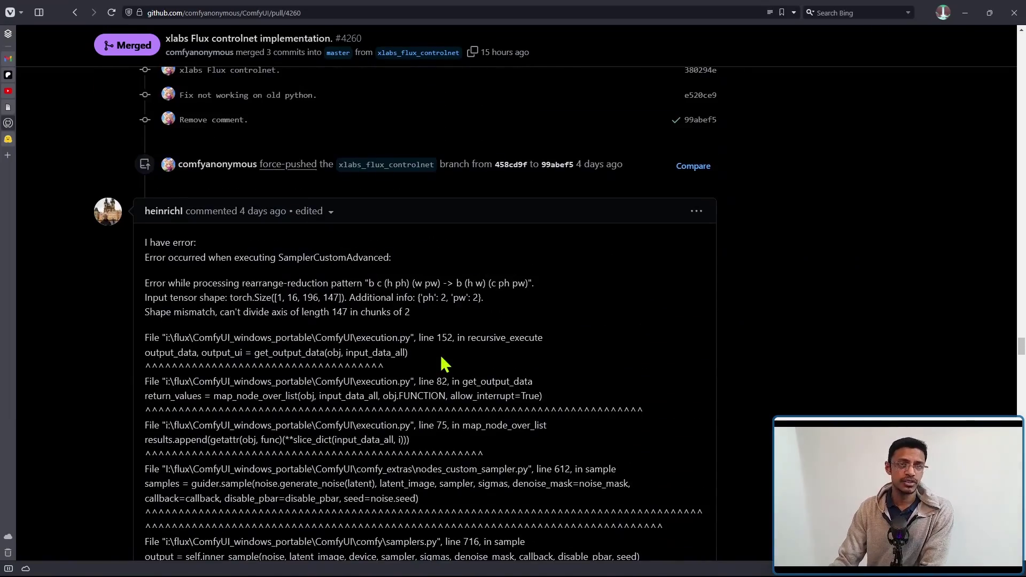
{"action": "scroll", "coordinate": [444, 365], "scroll_direction": "down", "scroll_amount": 3}
{"action": "scroll", "coordinate": [442, 361], "scroll_direction": "down", "scroll_amount": 5}
{"action": "scroll", "coordinate": [427, 397], "scroll_direction": "down", "scroll_amount": 5}
{"action": "scroll", "coordinate": [404, 362], "scroll_direction": "down", "scroll_amount": 4}
{"action": "scroll", "coordinate": [424, 350], "scroll_direction": "down", "scroll_amount": 2}
{"action": "scroll", "coordinate": [424, 349], "scroll_direction": "down", "scroll_amount": 3}
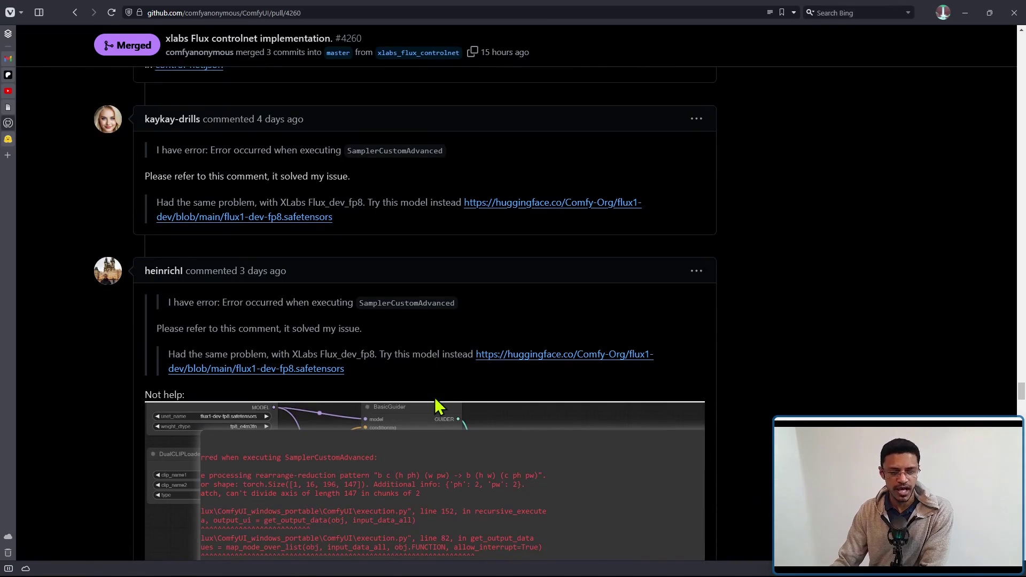
{"action": "scroll", "coordinate": [439, 406], "scroll_direction": "down", "scroll_amount": 10}
{"action": "scroll", "coordinate": [438, 352], "scroll_direction": "up", "scroll_amount": 1}
{"action": "scroll", "coordinate": [417, 352], "scroll_direction": "up", "scroll_amount": 3}
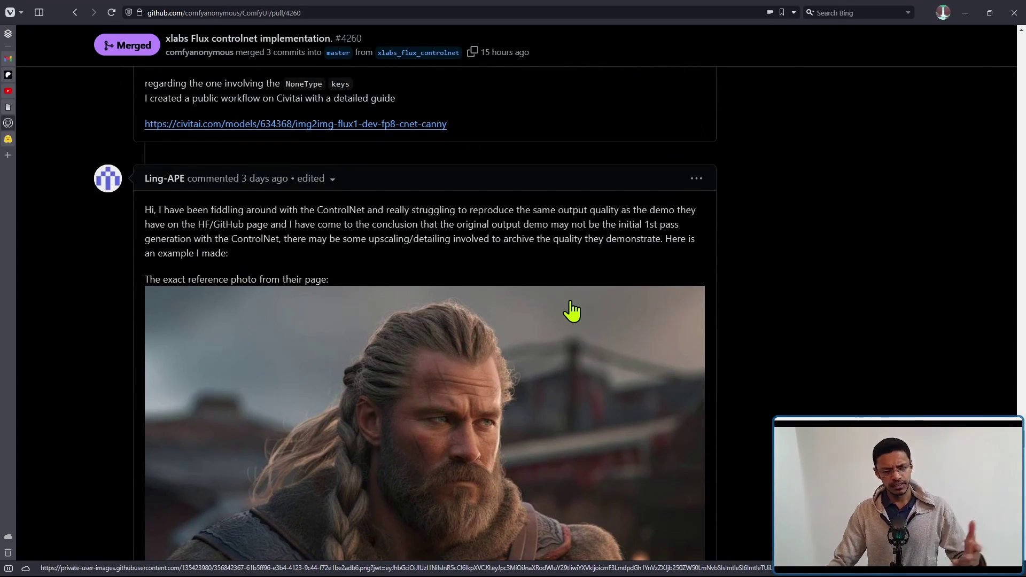
{"action": "scroll", "coordinate": [572, 312], "scroll_direction": "down", "scroll_amount": 4}
{"action": "scroll", "coordinate": [561, 273], "scroll_direction": "down", "scroll_amount": 5}
{"action": "scroll", "coordinate": [593, 277], "scroll_direction": "down", "scroll_amount": 3}
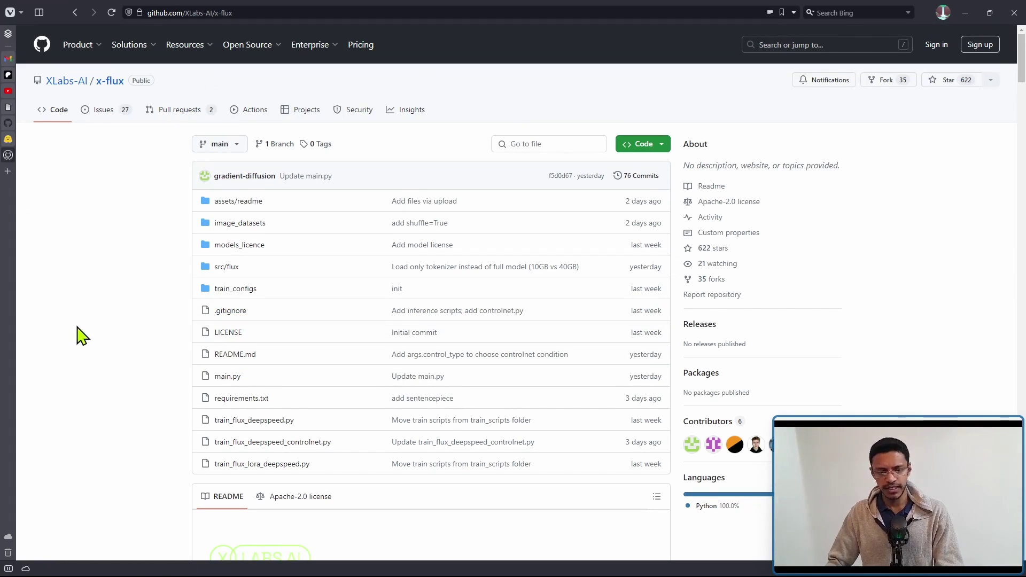
{"action": "scroll", "coordinate": [165, 342], "scroll_direction": "down", "scroll_amount": 6}
{"action": "scroll", "coordinate": [165, 342], "scroll_direction": "down", "scroll_amount": 8}
{"action": "scroll", "coordinate": [165, 343], "scroll_direction": "down", "scroll_amount": 2}
{"action": "scroll", "coordinate": [164, 342], "scroll_direction": "up", "scroll_amount": 5}
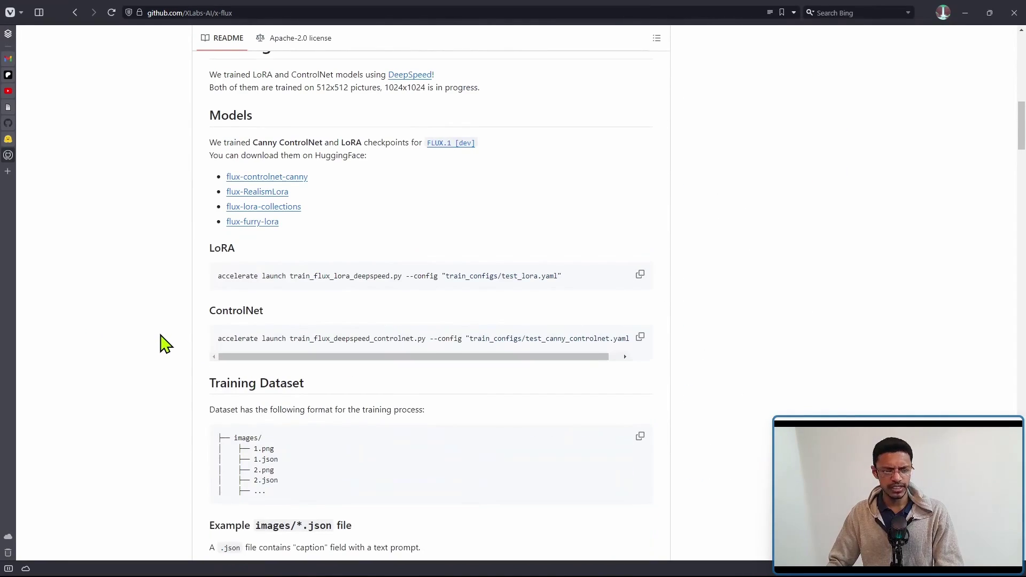
- Highlight the x-flux README's Models paragraph through the LoRA heading
{"action": "left_click_drag", "start_coordinate": [313, 246], "coordinate": [187, 137]}
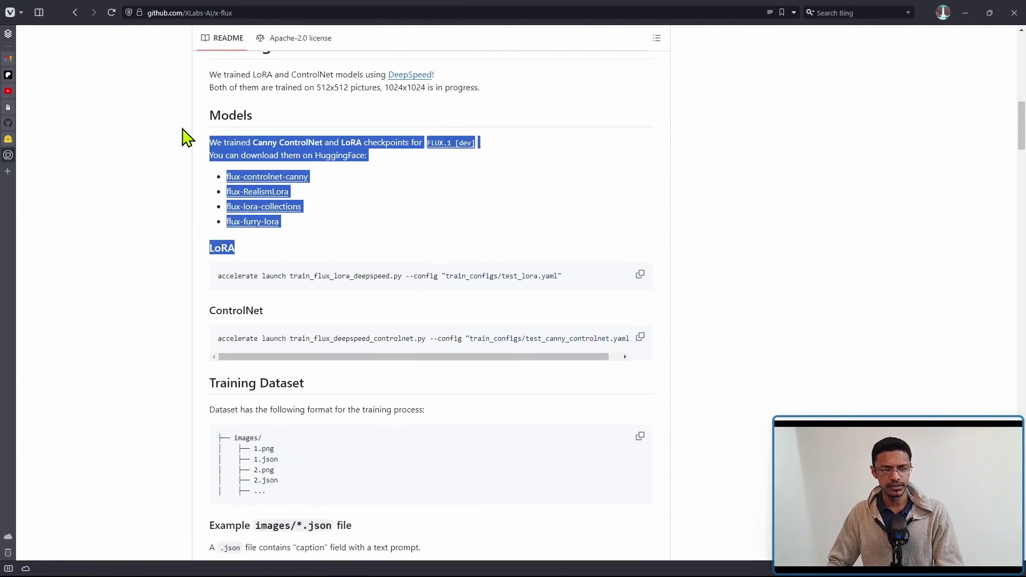
{"action": "scroll", "coordinate": [119, 296], "scroll_direction": "down", "scroll_amount": 5}
{"action": "scroll", "coordinate": [128, 265], "scroll_direction": "down", "scroll_amount": 4}
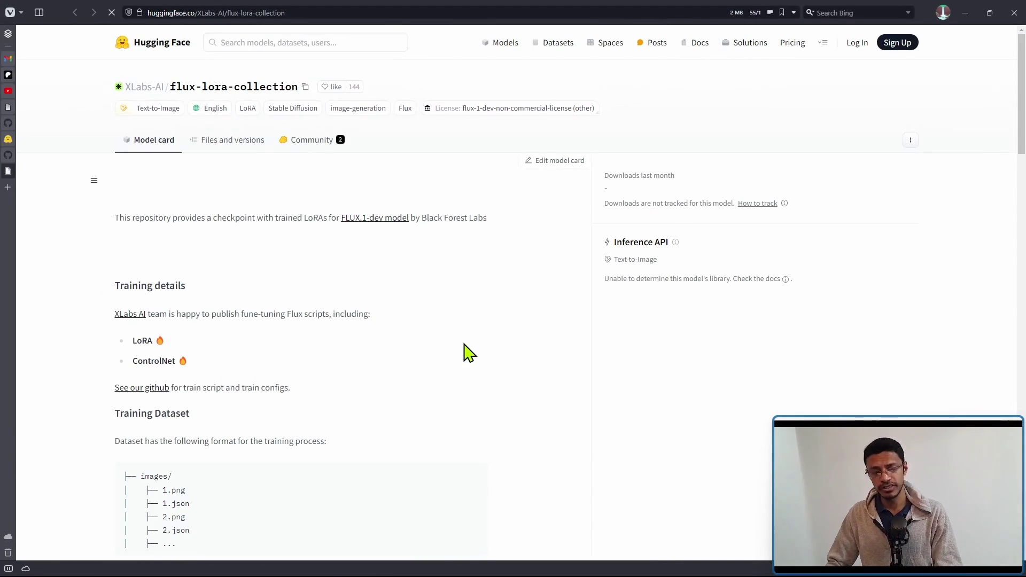
- Open Files and versions, listing the anime, art and disney LoRA safetensors
{"action": "left_click", "coordinate": [233, 140]}
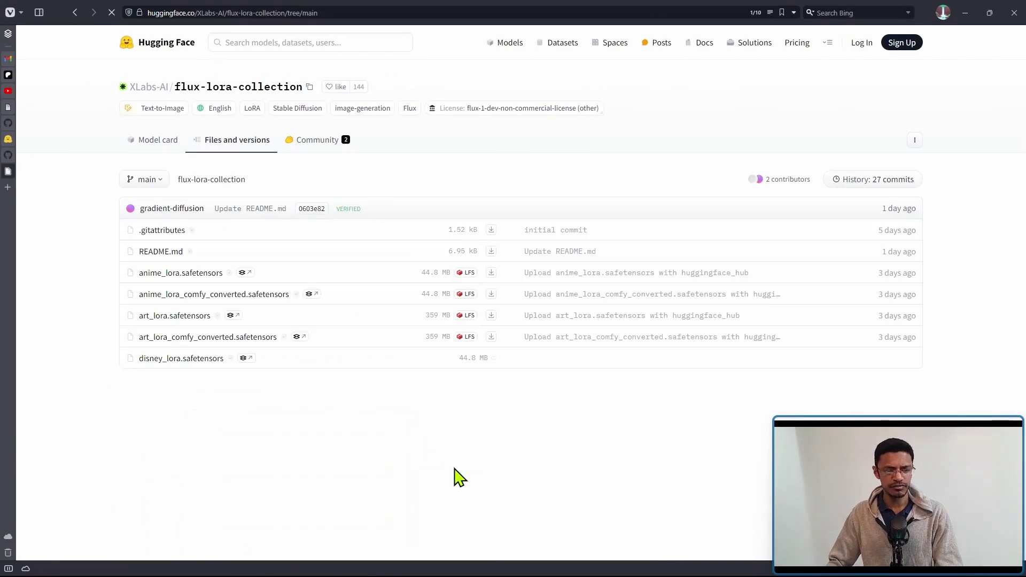
{"action": "scroll", "coordinate": [361, 496], "scroll_direction": "down", "scroll_amount": 1}
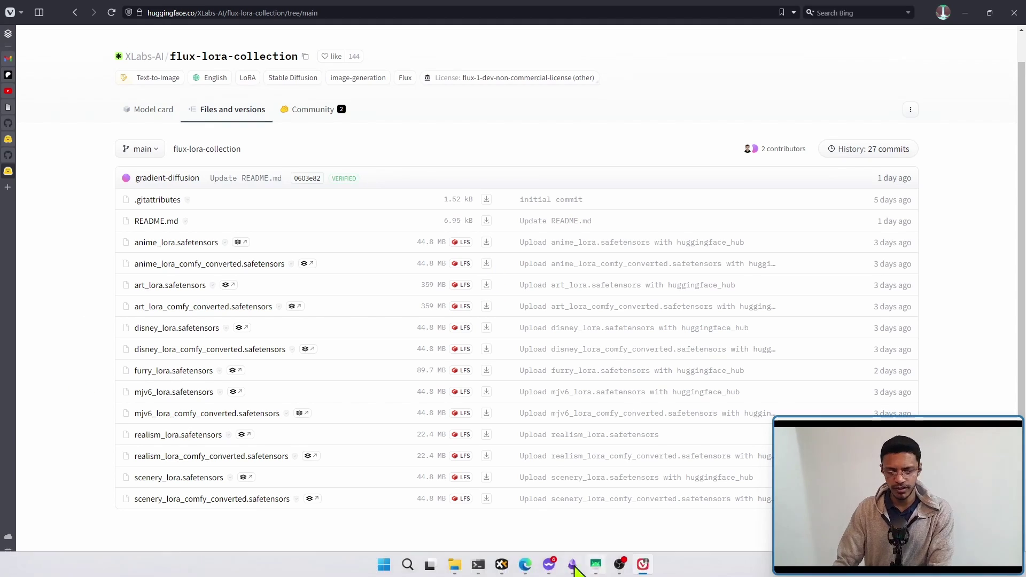
- Check XYplorer's models/loras folder for anime_lora_comfy_converted.safetensors, then return to the ComfyUI checkpoint and LoRA nodes
{"action": "left_click", "coordinate": [479, 567]}
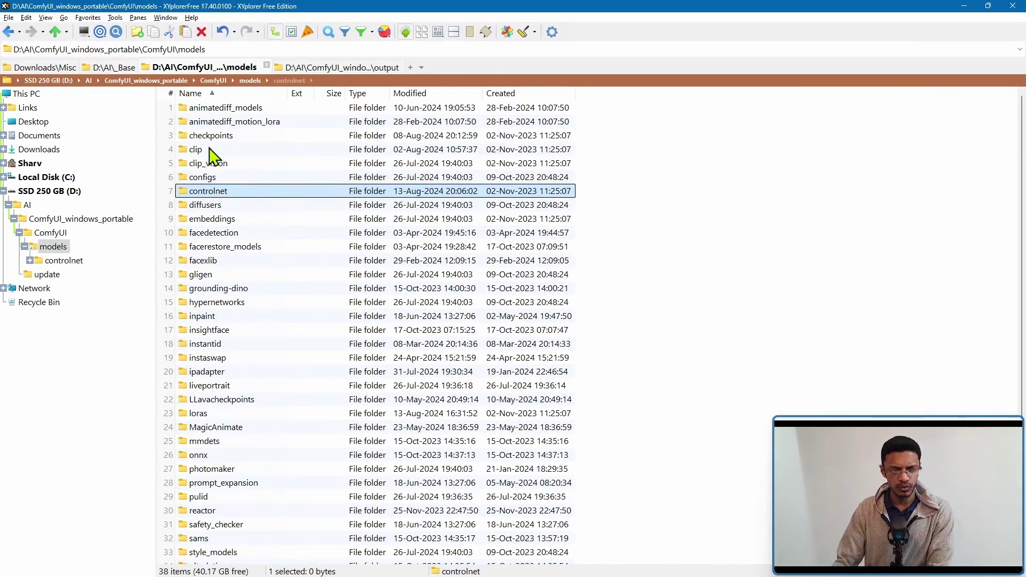
{"action": "scroll", "coordinate": [217, 481], "scroll_direction": "down", "scroll_amount": 2}
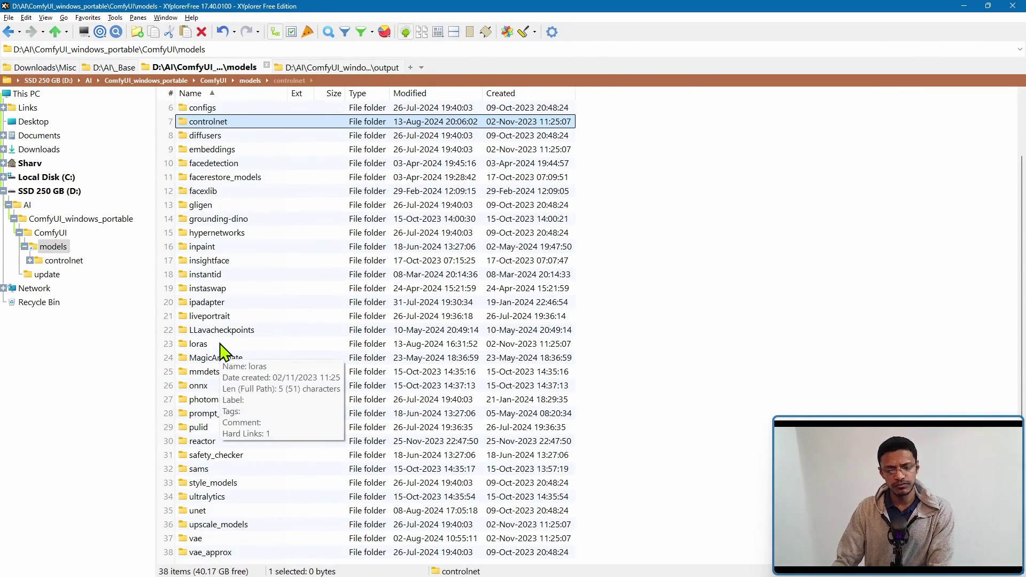
{"action": "double_click", "coordinate": [198, 344]}
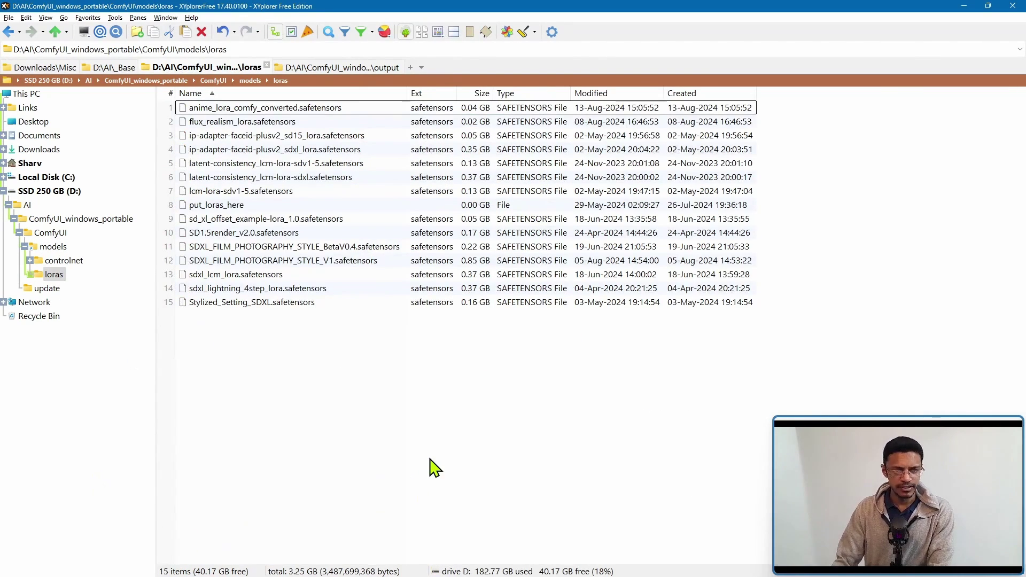
{"action": "key", "text": "alt+Tab"}
{"action": "scroll", "coordinate": [176, 195], "scroll_direction": "up", "scroll_amount": 5}
{"action": "left_click_drag", "start_coordinate": [230, 213], "coordinate": [425, 385]}
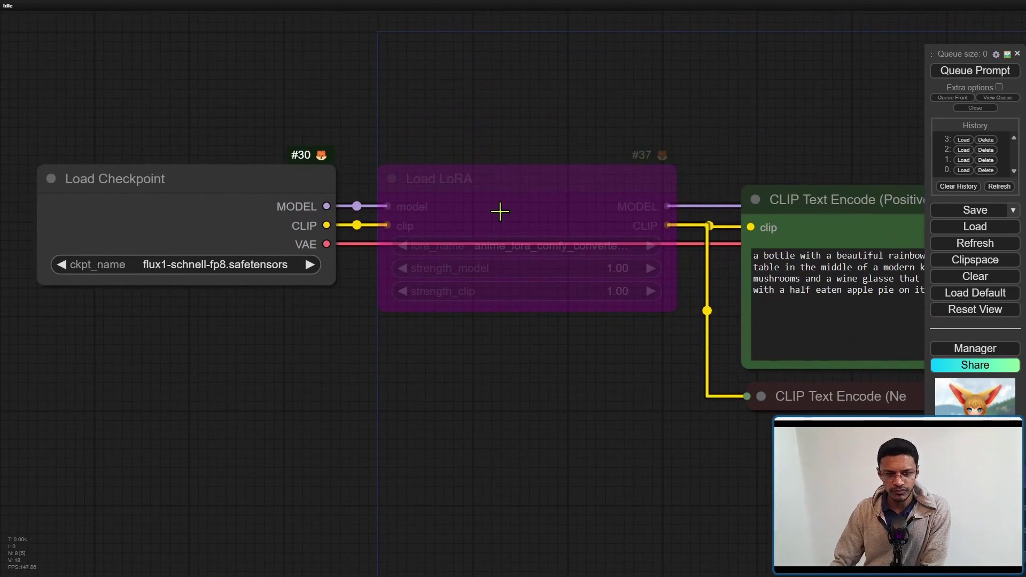
- Select the bypassed Load LoRA node and look over the sampler, prompt and generated image
{"action": "left_click", "coordinate": [555, 171]}
{"action": "left_click_drag", "start_coordinate": [616, 509], "coordinate": [195, 305]}
{"action": "left_click_drag", "start_coordinate": [610, 321], "coordinate": [252, 420]}
{"action": "mouse_move", "coordinate": [641, 401]}
{"action": "left_mouse_down"}
{"action": "mouse_move", "coordinate": [244, 233]}
{"action": "mouse_move", "coordinate": [561, 337]}
{"action": "left_mouse_up"}
{"action": "scroll", "coordinate": [246, 232], "scroll_direction": "down", "scroll_amount": 3}
{"action": "left_click_drag", "start_coordinate": [321, 241], "coordinate": [601, 361]}
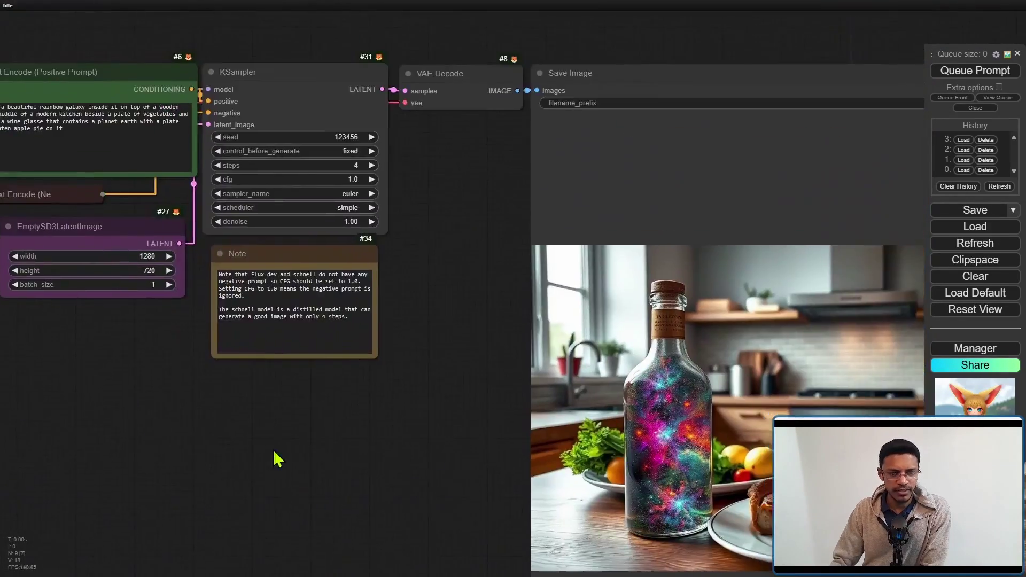
{"action": "left_click_drag", "start_coordinate": [281, 240], "coordinate": [463, 215]}
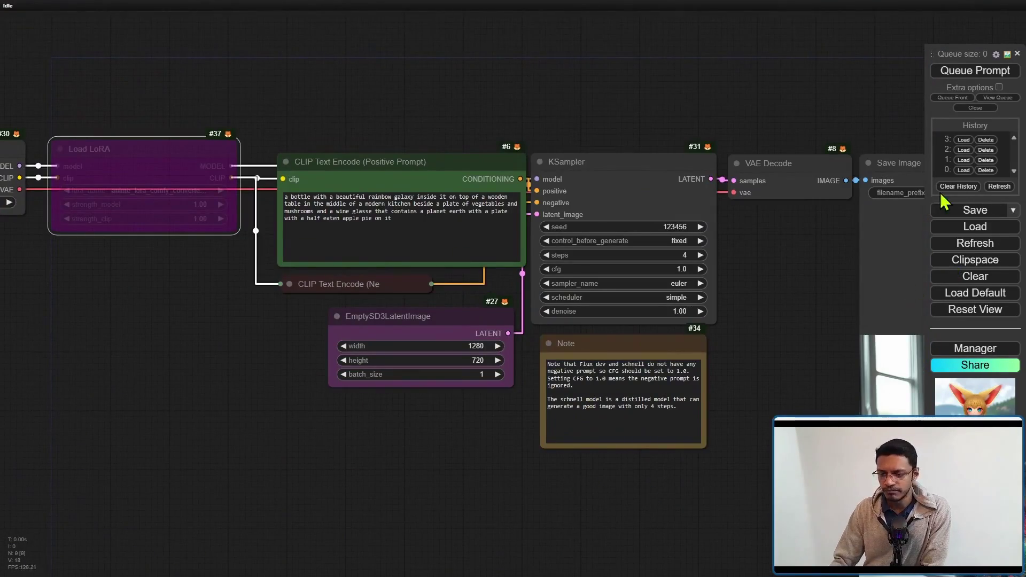
- Restore five earlier History runs with the LoRA enabled and compare their galaxy-bottle kitchen previews
{"action": "left_click", "coordinate": [963, 161]}
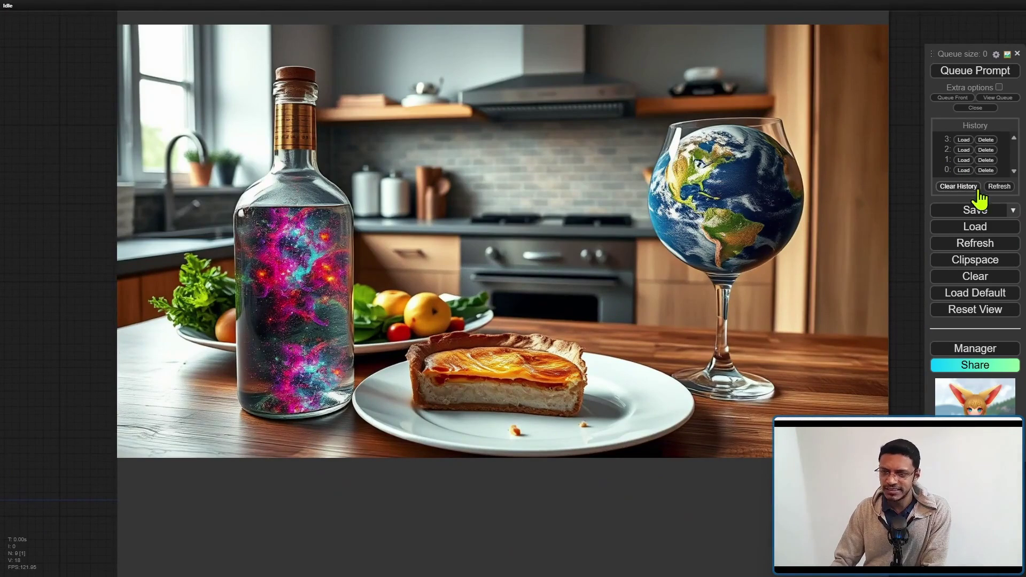
{"action": "left_click", "coordinate": [964, 170]}
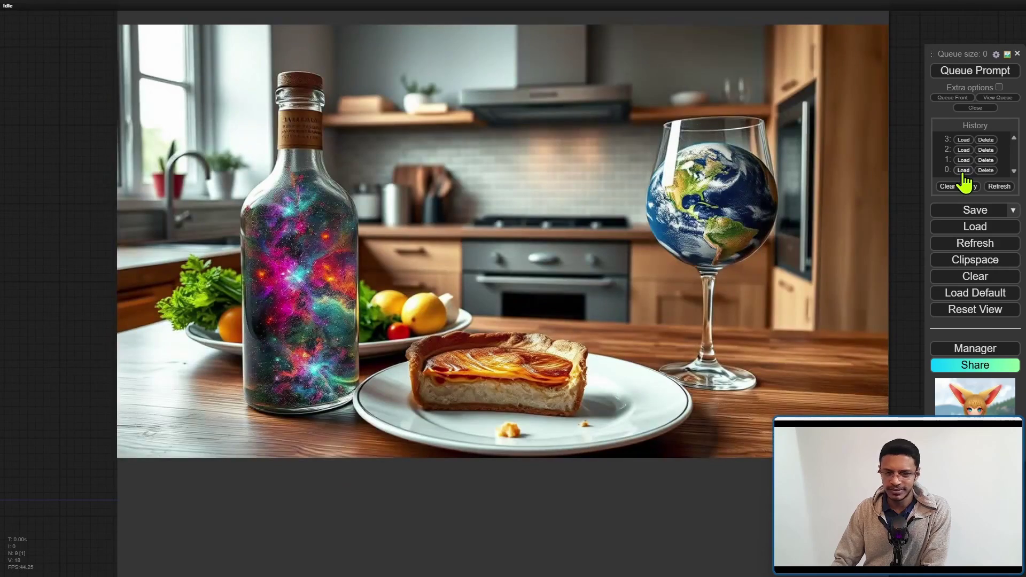
{"action": "left_click", "coordinate": [964, 171]}
{"action": "left_click", "coordinate": [963, 171]}
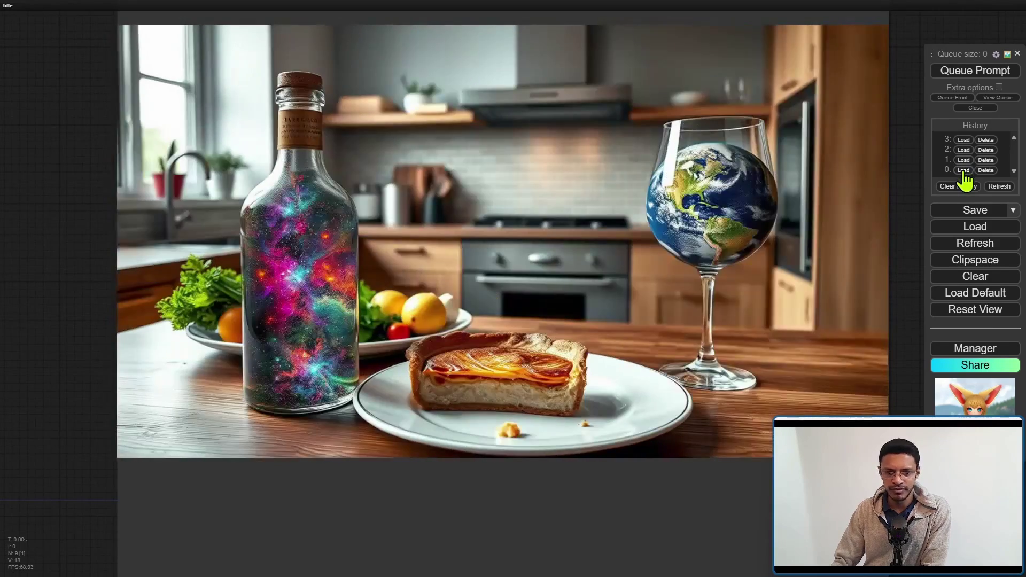
{"action": "left_click", "coordinate": [964, 171]}
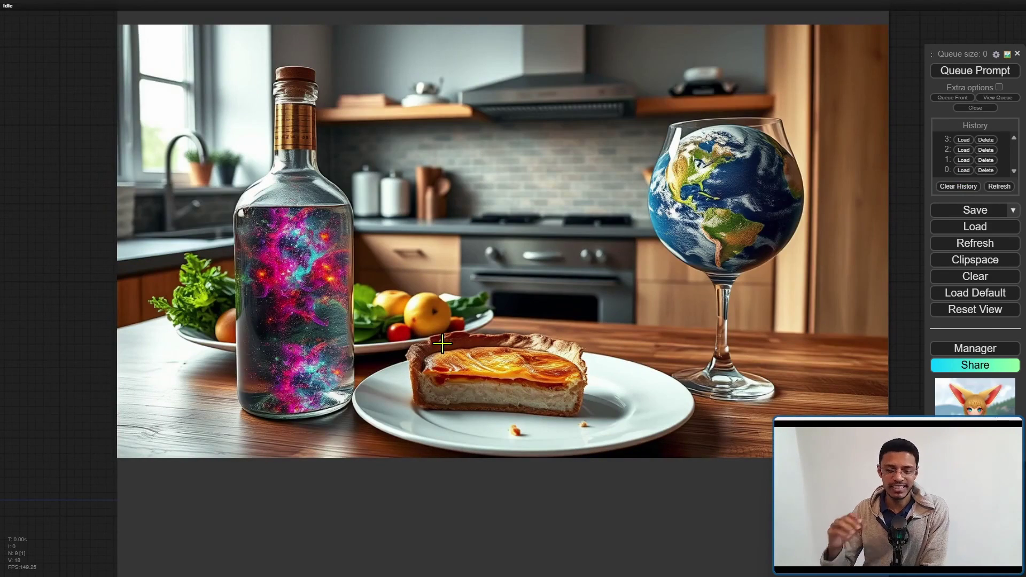
{"action": "scroll", "coordinate": [442, 345], "scroll_direction": "down", "scroll_amount": 3}
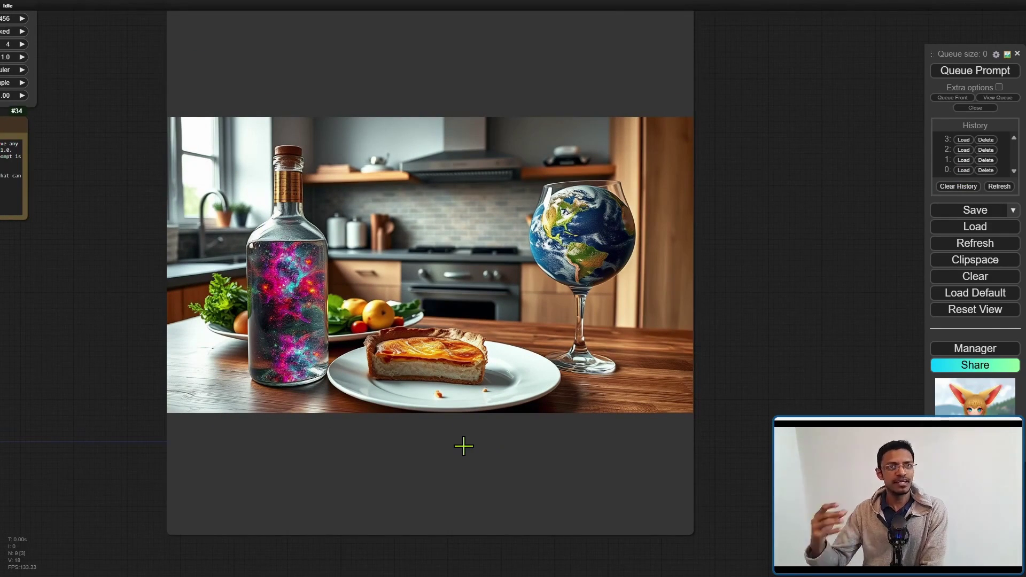
{"action": "left_click_drag", "start_coordinate": [76, 313], "coordinate": [546, 200]}
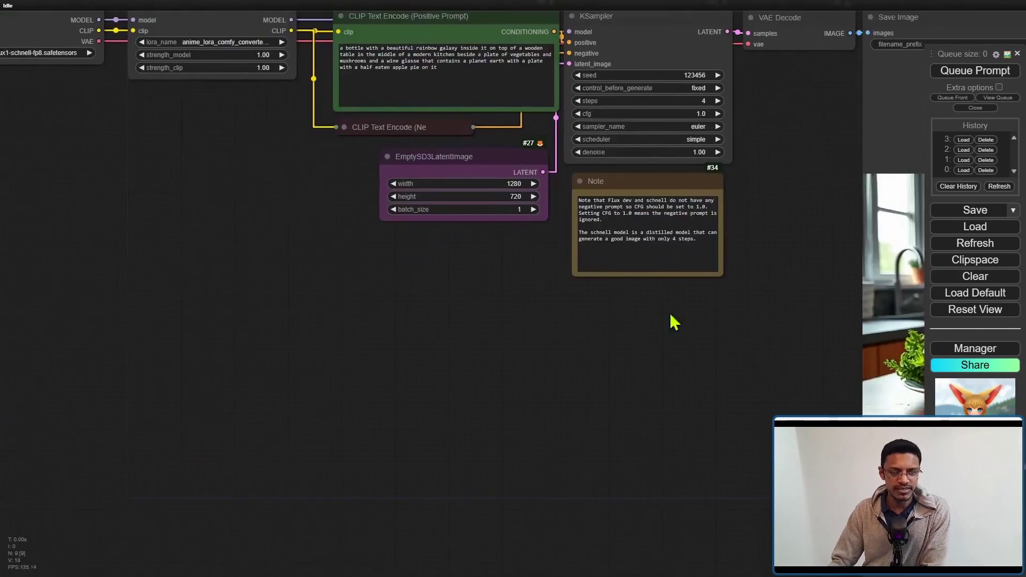
{"action": "scroll", "coordinate": [325, 228], "scroll_direction": "up", "scroll_amount": 3}
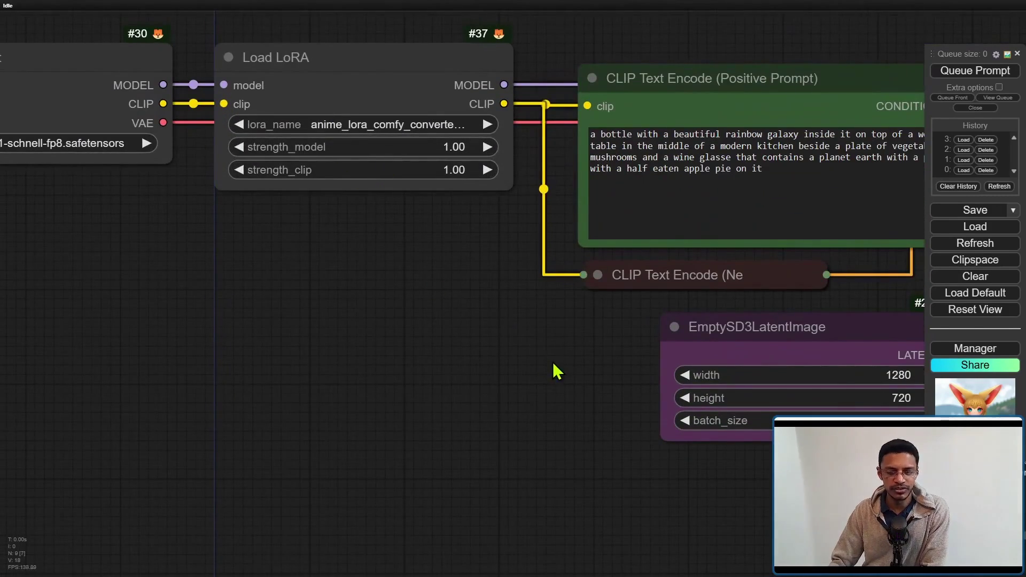
{"action": "scroll", "coordinate": [575, 378], "scroll_direction": "down", "scroll_amount": 3}
{"action": "scroll", "coordinate": [574, 378], "scroll_direction": "down", "scroll_amount": 3}
{"action": "left_click_drag", "start_coordinate": [674, 393], "coordinate": [417, 289]}
{"action": "left_click_drag", "start_coordinate": [600, 339], "coordinate": [397, 258]}
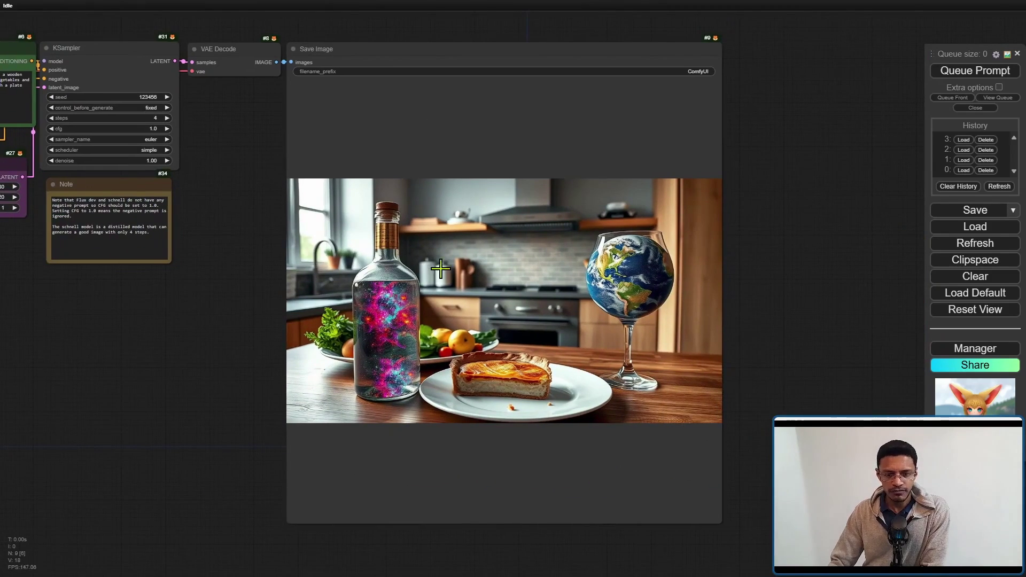
{"action": "scroll", "coordinate": [464, 281], "scroll_direction": "down", "scroll_amount": 2}
- View the LoRA nodes and the near-black noisy output at model strength 10.00
{"action": "left_click_drag", "start_coordinate": [157, 306], "coordinate": [561, 386]}
{"action": "scroll", "coordinate": [329, 361], "scroll_direction": "up", "scroll_amount": 4}
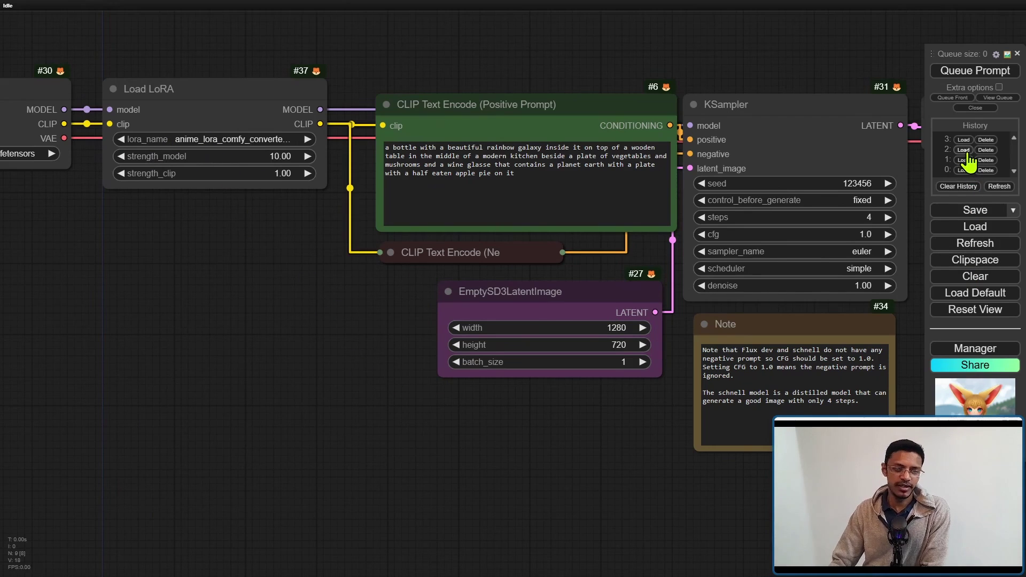
{"action": "scroll", "coordinate": [403, 401], "scroll_direction": "down", "scroll_amount": 3}
{"action": "left_click_drag", "start_coordinate": [370, 120], "coordinate": [635, 277]}
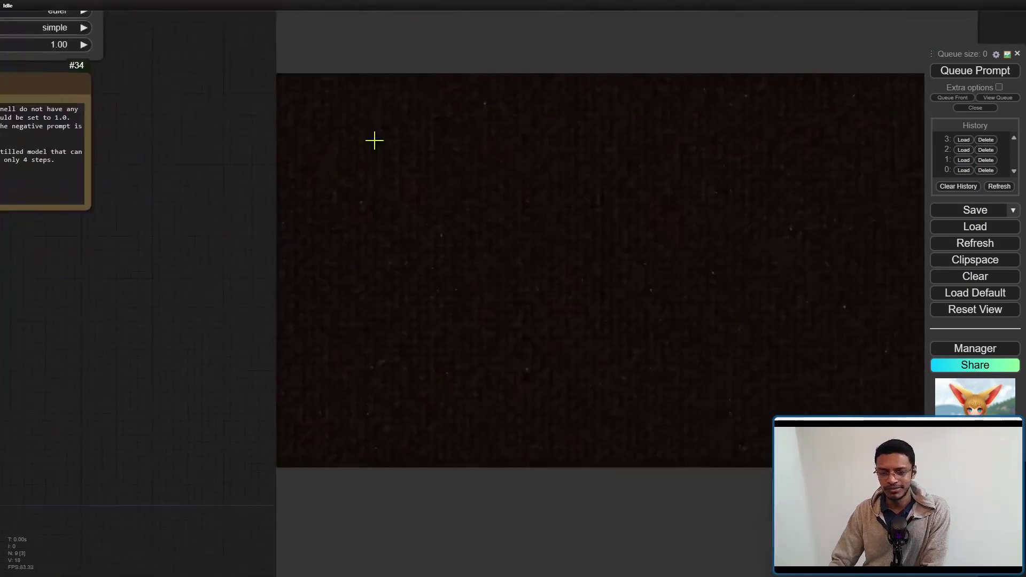
{"action": "scroll", "coordinate": [635, 277], "scroll_direction": "down", "scroll_amount": 2}
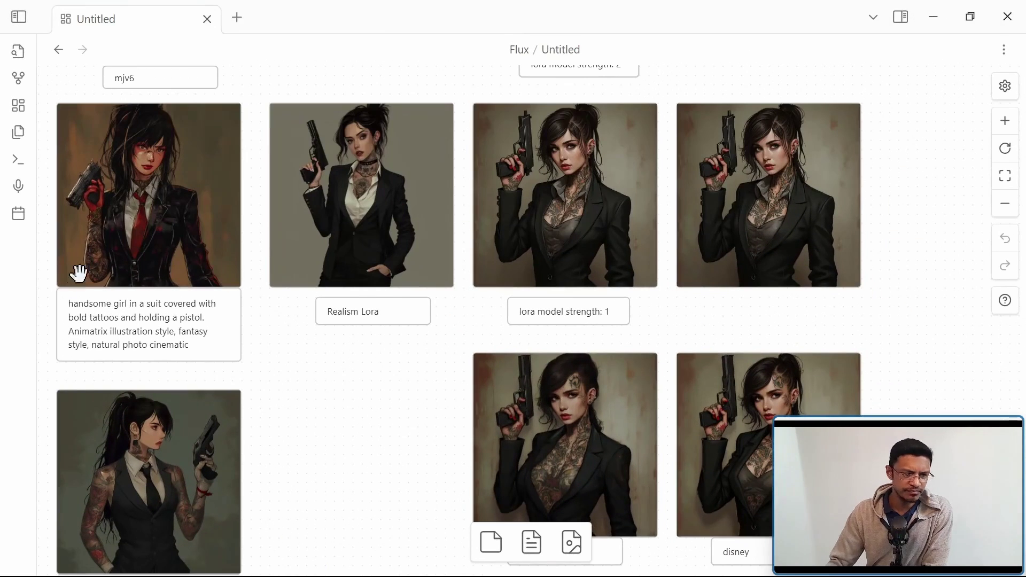
{"action": "left_click_drag", "start_coordinate": [249, 104], "coordinate": [324, 167]}
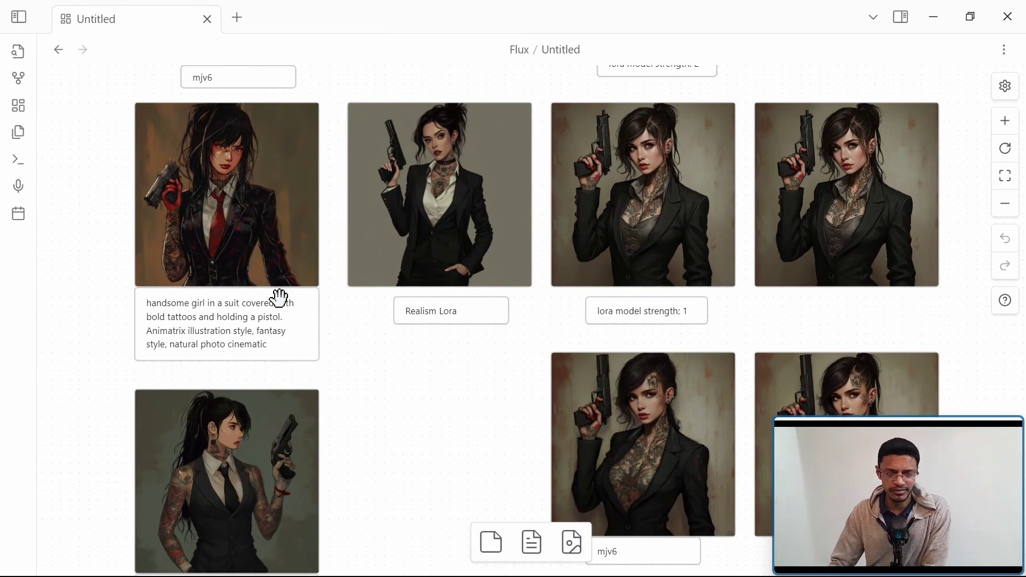
{"action": "scroll", "coordinate": [414, 479], "scroll_direction": "down", "scroll_amount": 3}
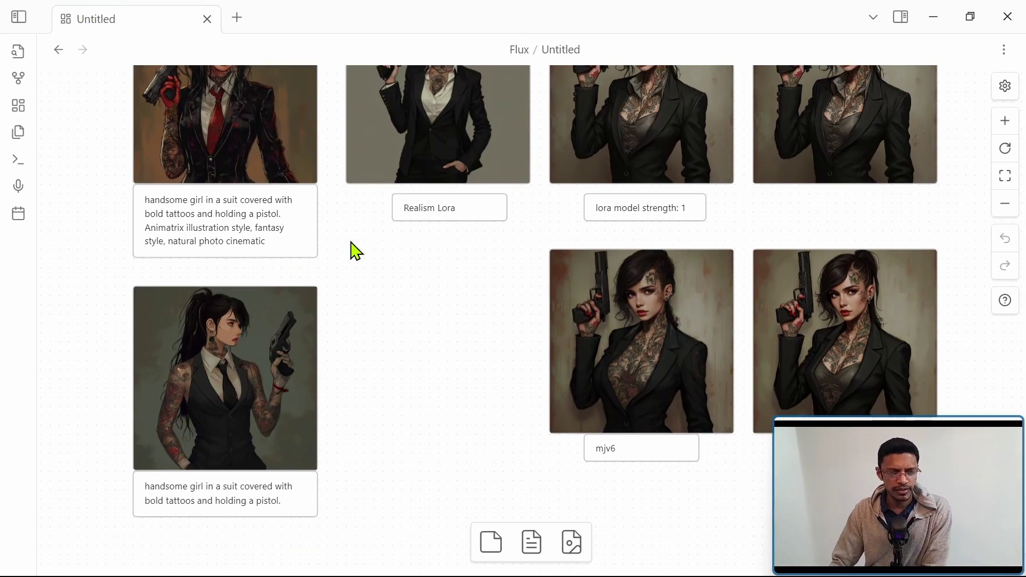
{"action": "scroll", "coordinate": [425, 345], "scroll_direction": "up", "scroll_amount": 2}
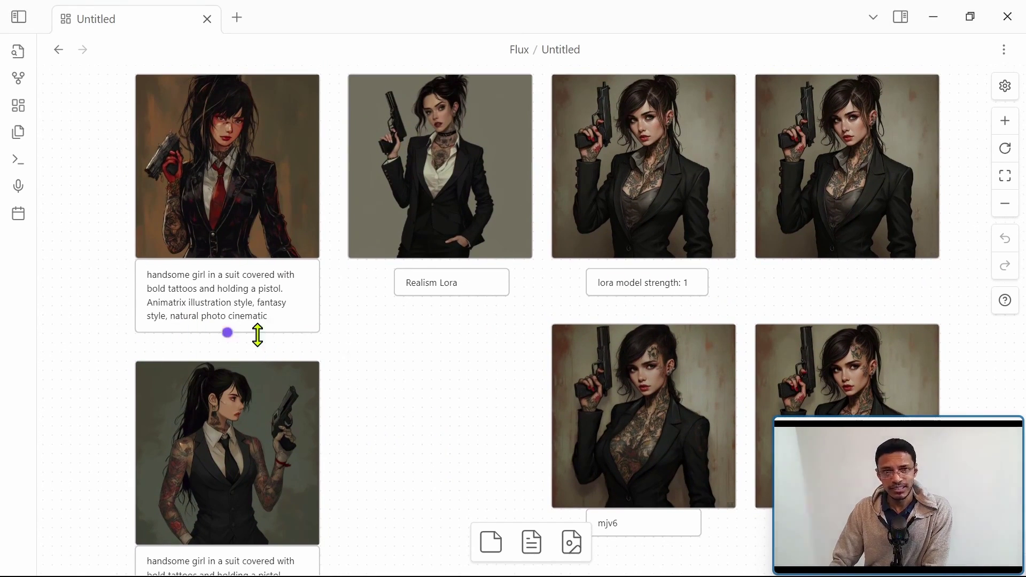
{"action": "left_click_drag", "start_coordinate": [380, 495], "coordinate": [382, 318]}
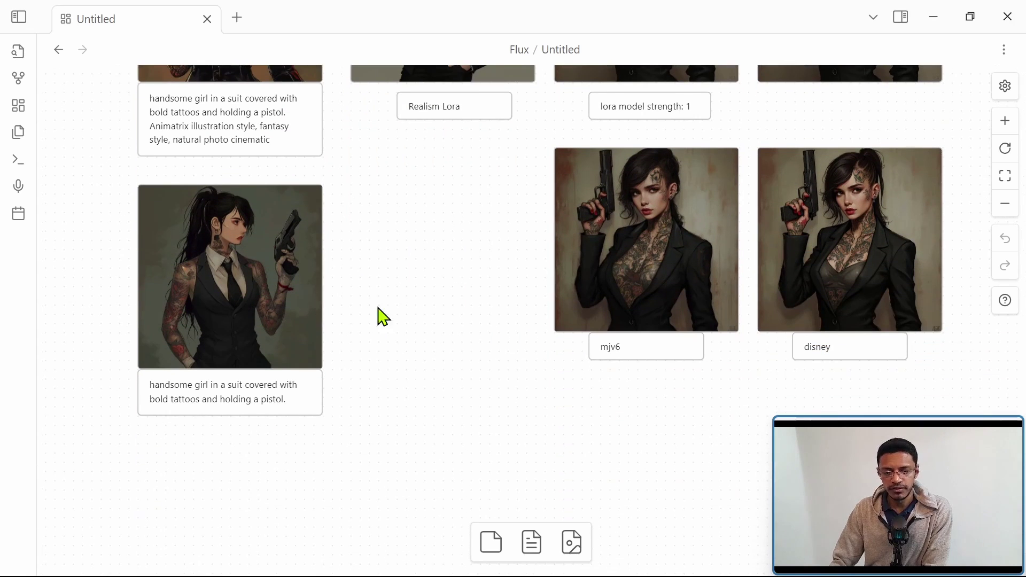
{"action": "scroll", "coordinate": [385, 374], "scroll_direction": "up", "scroll_amount": 5}
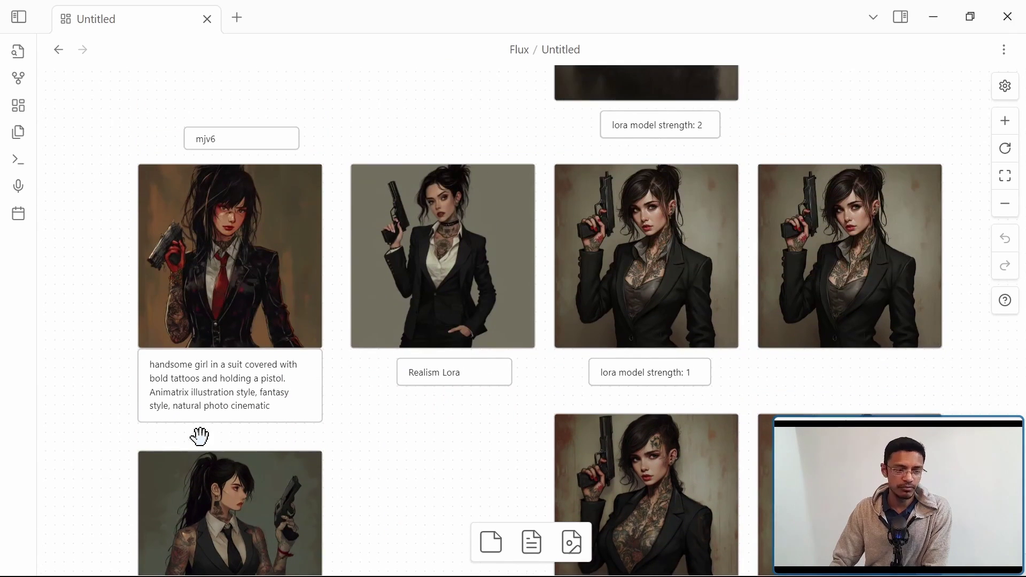
{"action": "left_click_drag", "start_coordinate": [405, 505], "coordinate": [346, 448]}
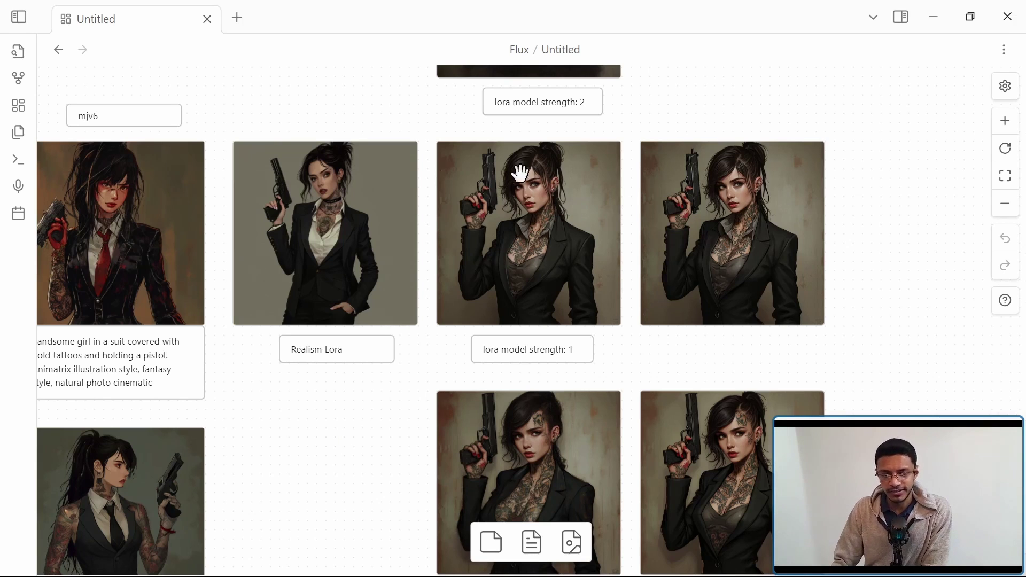
{"action": "left_click_drag", "start_coordinate": [518, 173], "coordinate": [415, 181]}
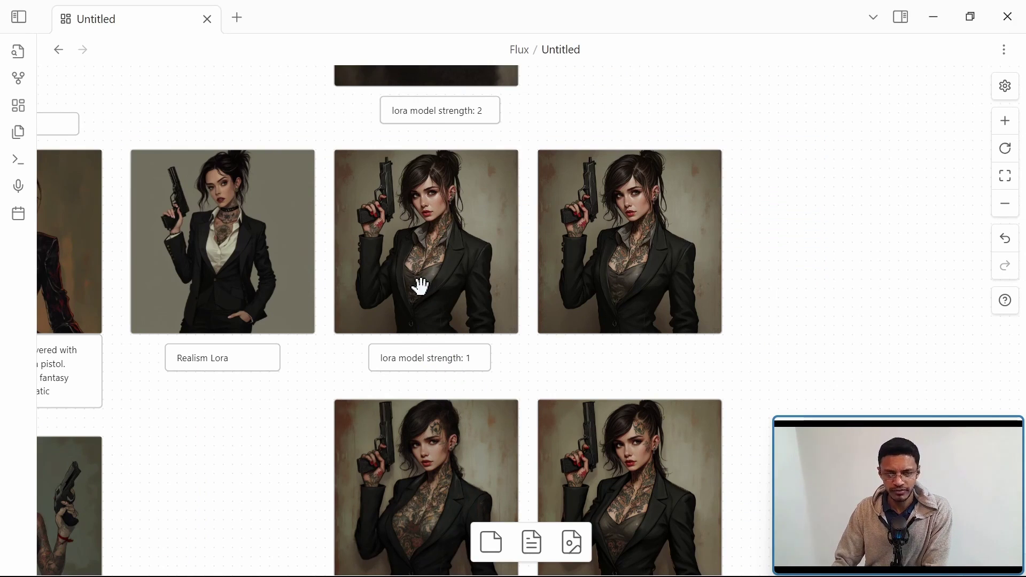
{"action": "scroll", "coordinate": [421, 286], "scroll_direction": "up", "scroll_amount": 3}
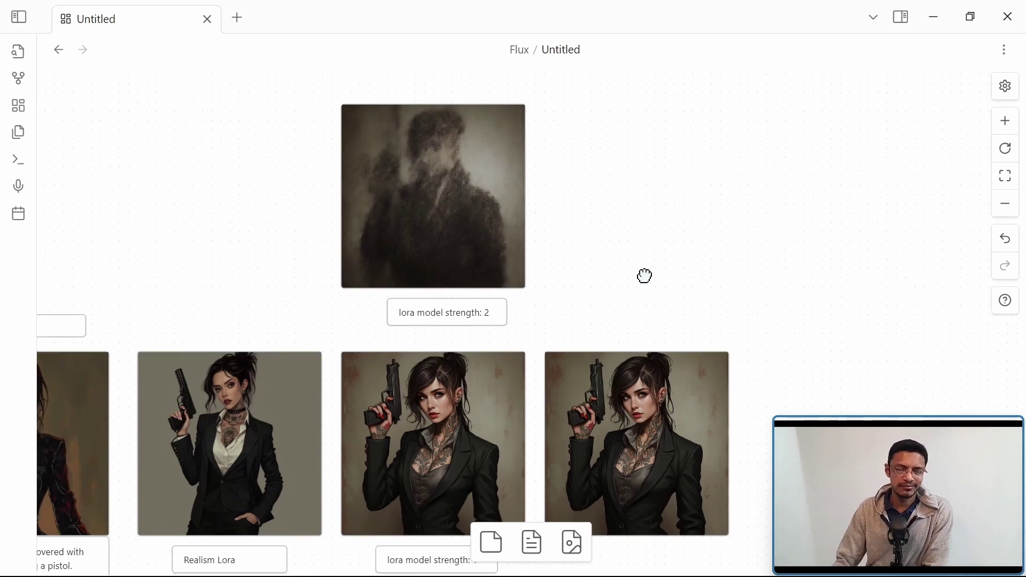
{"action": "scroll", "coordinate": [645, 273], "scroll_direction": "down", "scroll_amount": 1}
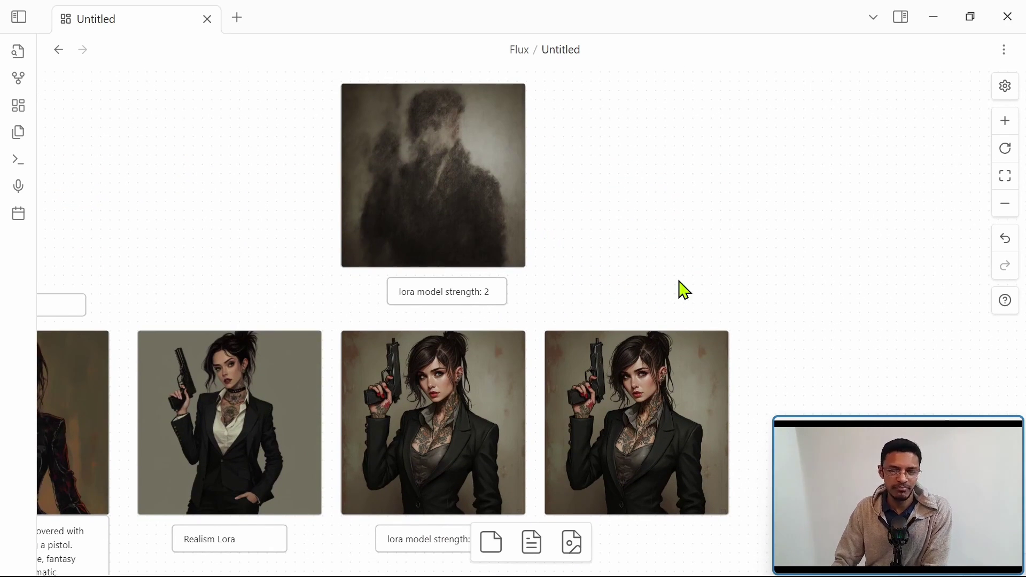
{"action": "left_click_drag", "start_coordinate": [626, 313], "coordinate": [614, 245]}
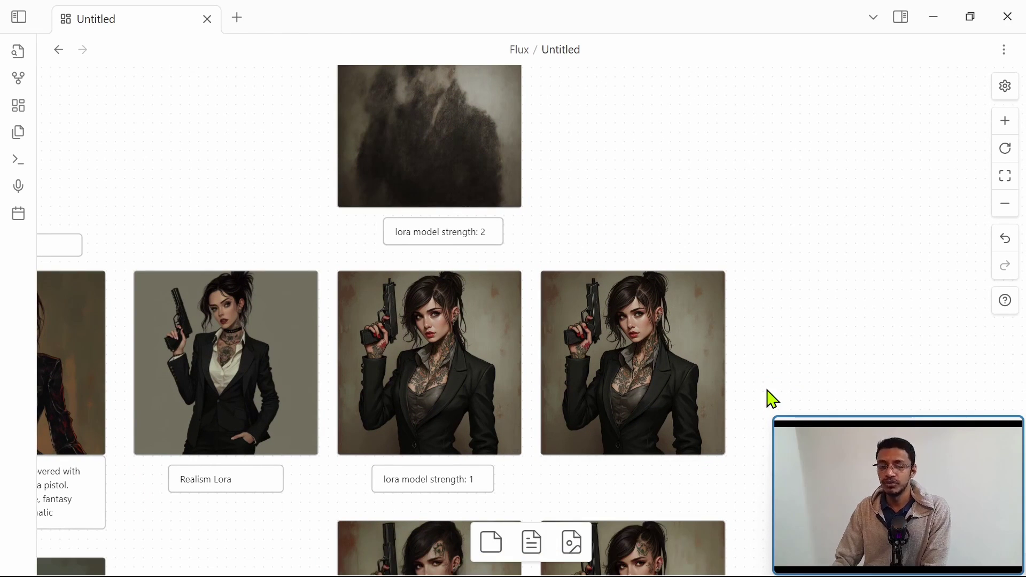
{"action": "left_click_drag", "start_coordinate": [749, 449], "coordinate": [535, 353]}
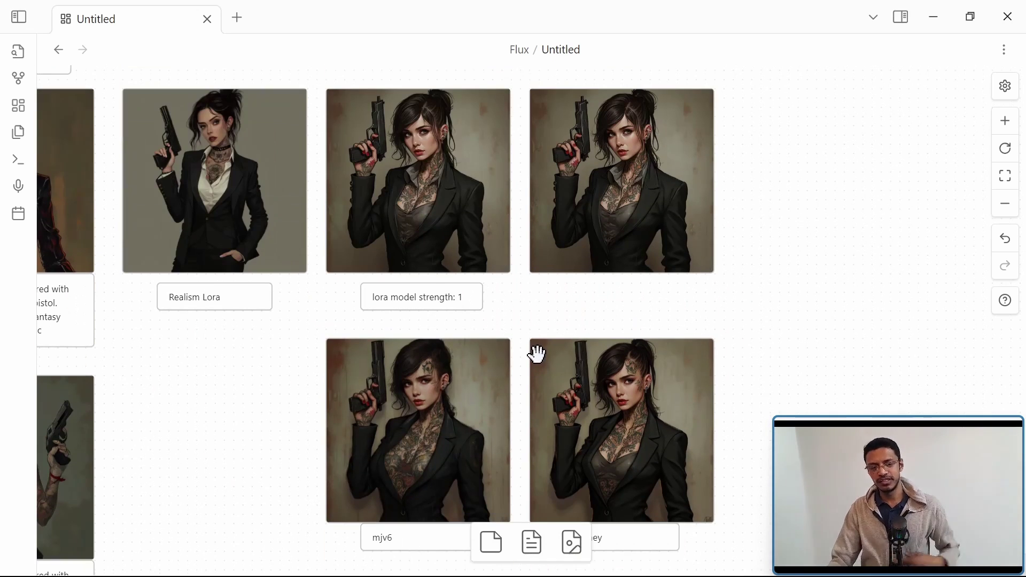
{"action": "scroll", "coordinate": [529, 363], "scroll_direction": "up", "scroll_amount": 1}
{"action": "scroll", "coordinate": [537, 320], "scroll_direction": "up", "scroll_amount": 1}
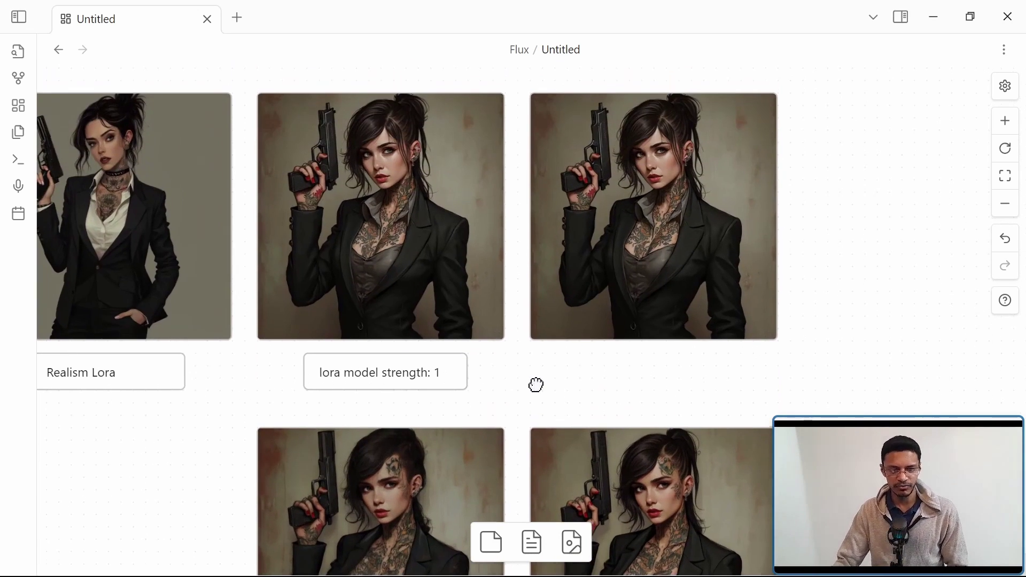
{"action": "mouse_move", "coordinate": [546, 453]}
{"action": "left_mouse_down"}
{"action": "mouse_move", "coordinate": [539, 446]}
{"action": "mouse_move", "coordinate": [591, 436]}
{"action": "left_mouse_up"}
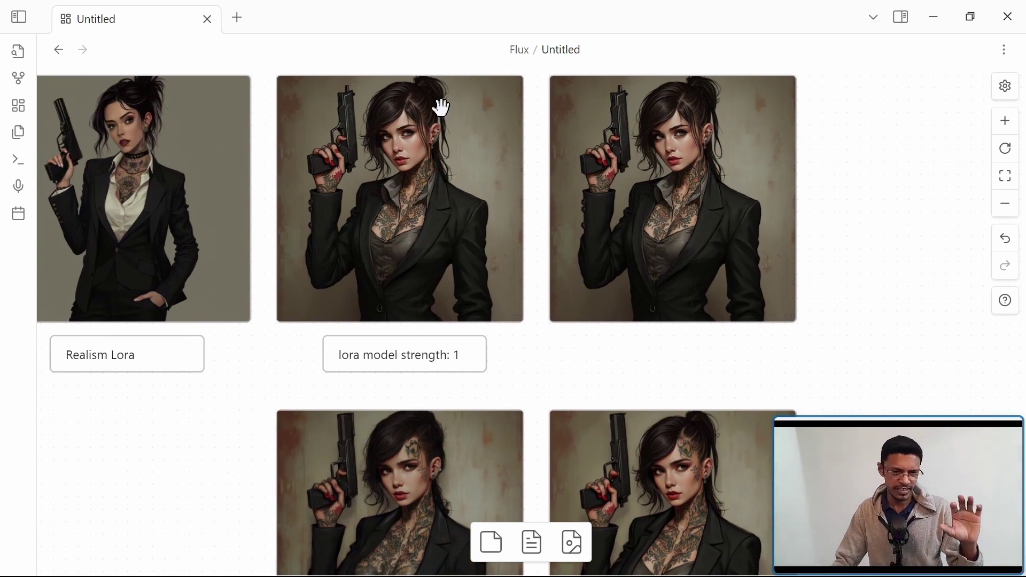
{"action": "scroll", "coordinate": [506, 449], "scroll_direction": "down", "scroll_amount": 4}
{"action": "scroll", "coordinate": [467, 157], "scroll_direction": "up", "scroll_amount": 1}
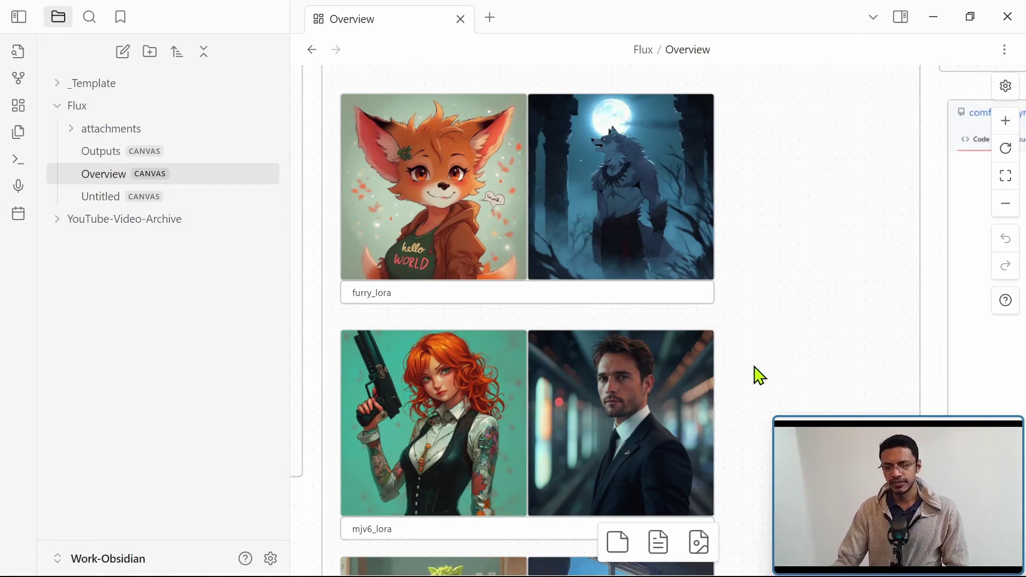
{"action": "scroll", "coordinate": [759, 377], "scroll_direction": "down", "scroll_amount": 3}
{"action": "scroll", "coordinate": [759, 376], "scroll_direction": "down", "scroll_amount": 2}
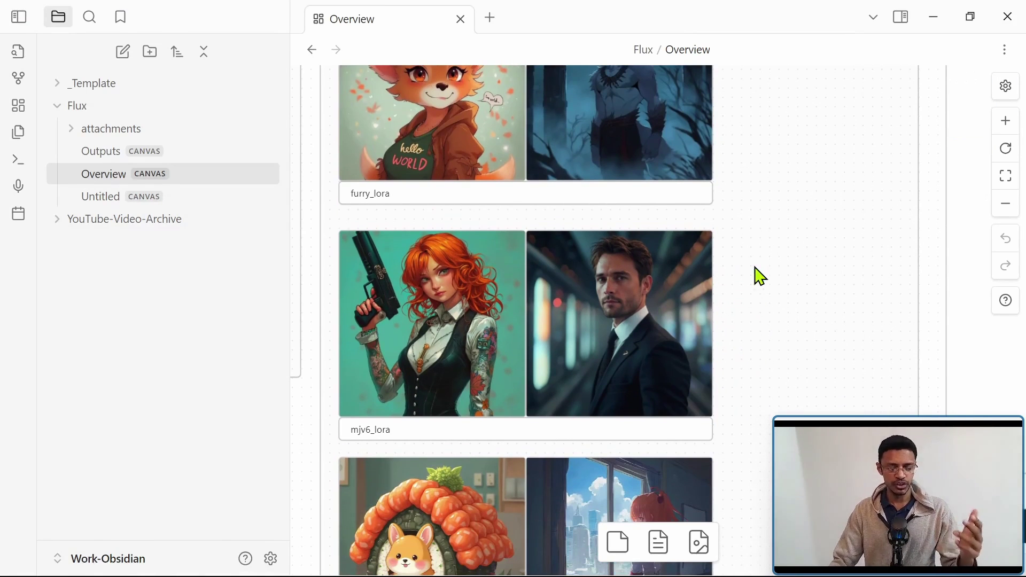
- Pan through the canvas's LoRA reference pairs: disney_lora, anime_lora, mjv6_lora and furry_lora
{"action": "left_click_drag", "start_coordinate": [787, 335], "coordinate": [725, 210]}
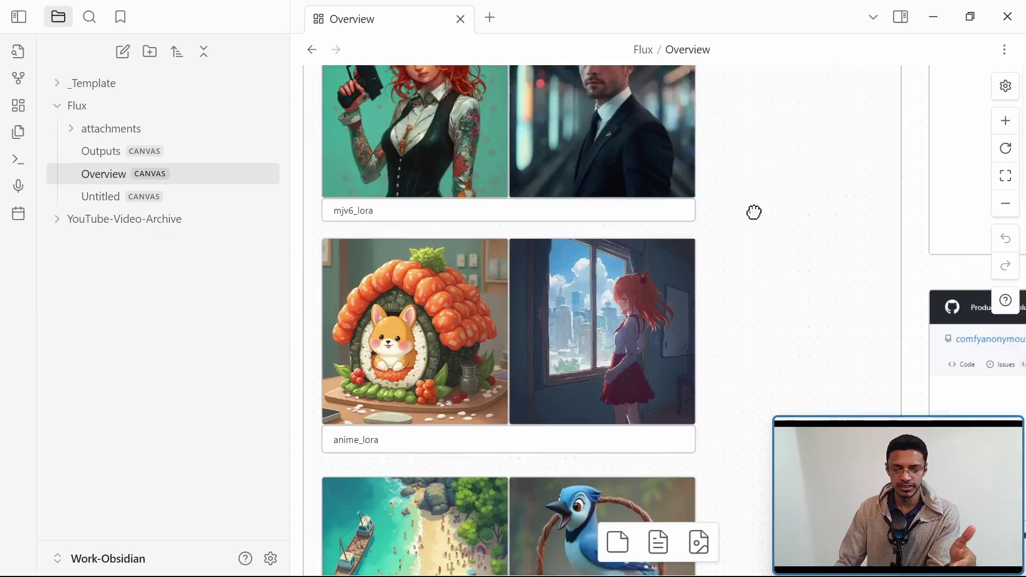
{"action": "left_click_drag", "start_coordinate": [766, 359], "coordinate": [767, 185]}
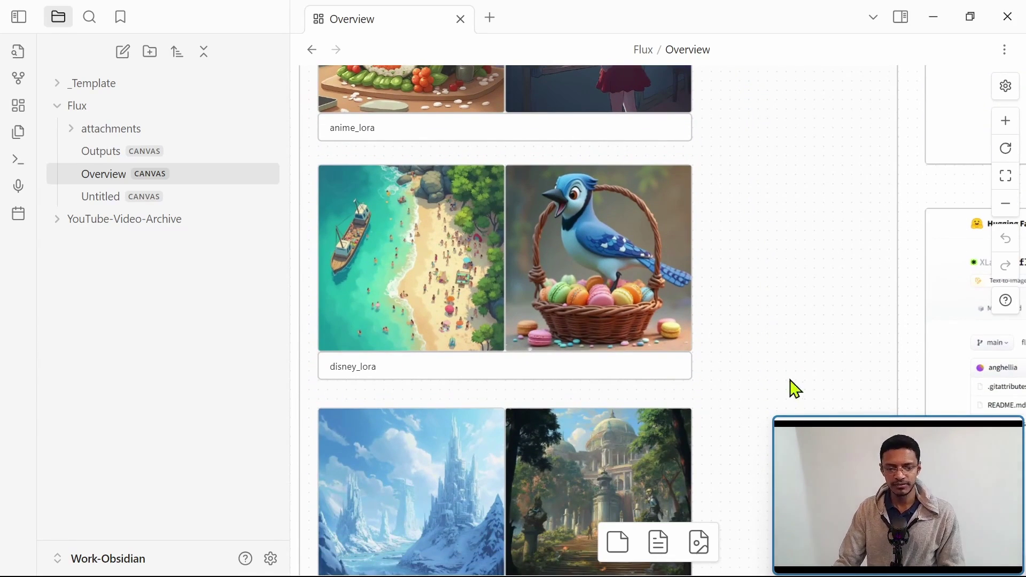
{"action": "left_click_drag", "start_coordinate": [790, 353], "coordinate": [778, 483]}
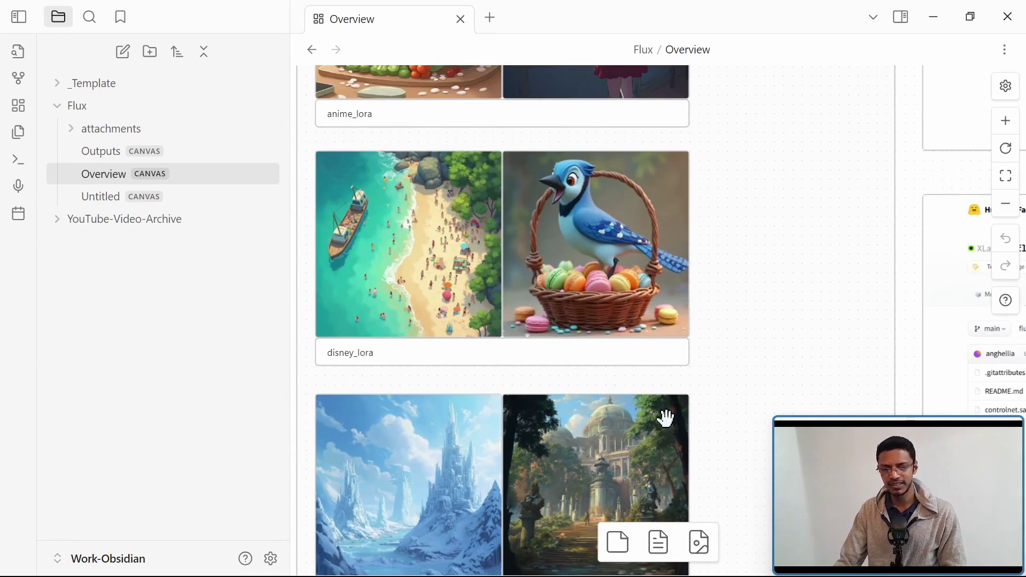
{"action": "left_click_drag", "start_coordinate": [718, 313], "coordinate": [745, 449]}
{"action": "left_click_drag", "start_coordinate": [810, 450], "coordinate": [747, 305]}
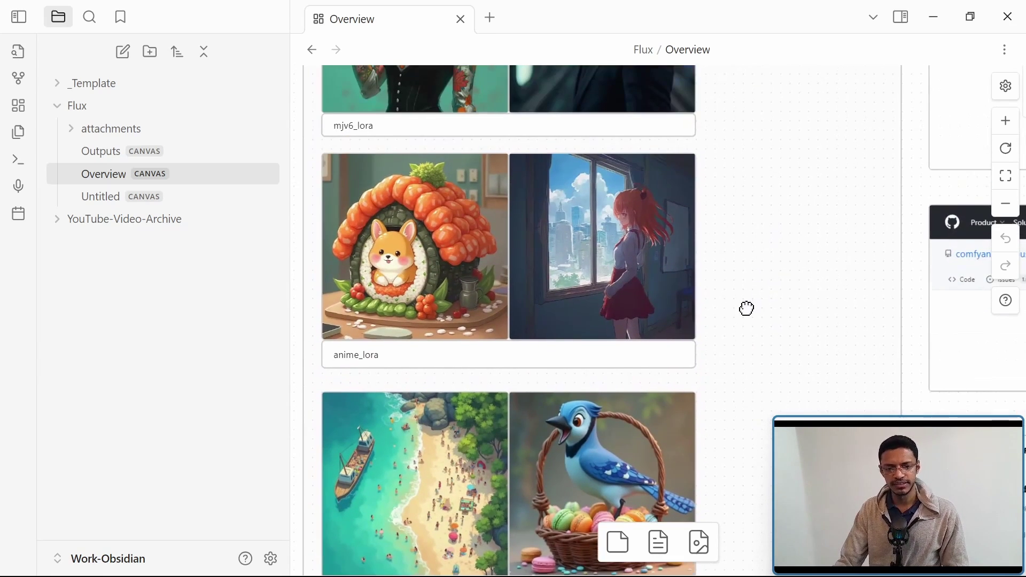
{"action": "left_click_drag", "start_coordinate": [816, 256], "coordinate": [816, 425]}
{"action": "left_click_drag", "start_coordinate": [770, 401], "coordinate": [771, 425]}
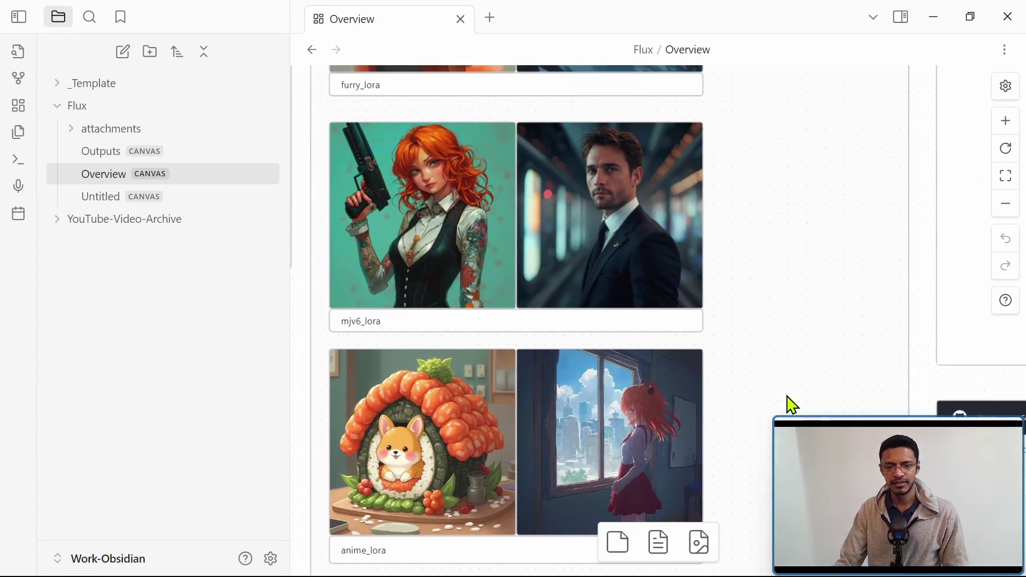
{"action": "left_click_drag", "start_coordinate": [774, 320], "coordinate": [774, 497]}
{"action": "left_click_drag", "start_coordinate": [754, 410], "coordinate": [754, 426]}
{"action": "scroll", "coordinate": [734, 180], "scroll_direction": "down", "scroll_amount": 6}
{"action": "scroll", "coordinate": [703, 309], "scroll_direction": "down", "scroll_amount": 4}
{"action": "scroll", "coordinate": [597, 325], "scroll_direction": "down", "scroll_amount": 1}
{"action": "scroll", "coordinate": [730, 275], "scroll_direction": "down", "scroll_amount": 5}
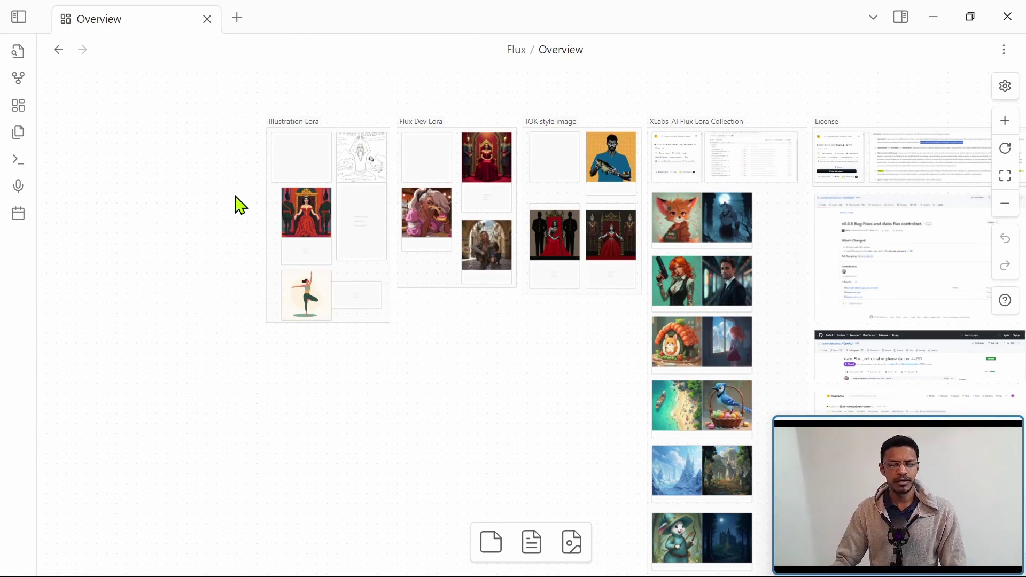
{"action": "scroll", "coordinate": [243, 175], "scroll_direction": "up", "scroll_amount": 5}
{"action": "scroll", "coordinate": [345, 181], "scroll_direction": "up", "scroll_amount": 3}
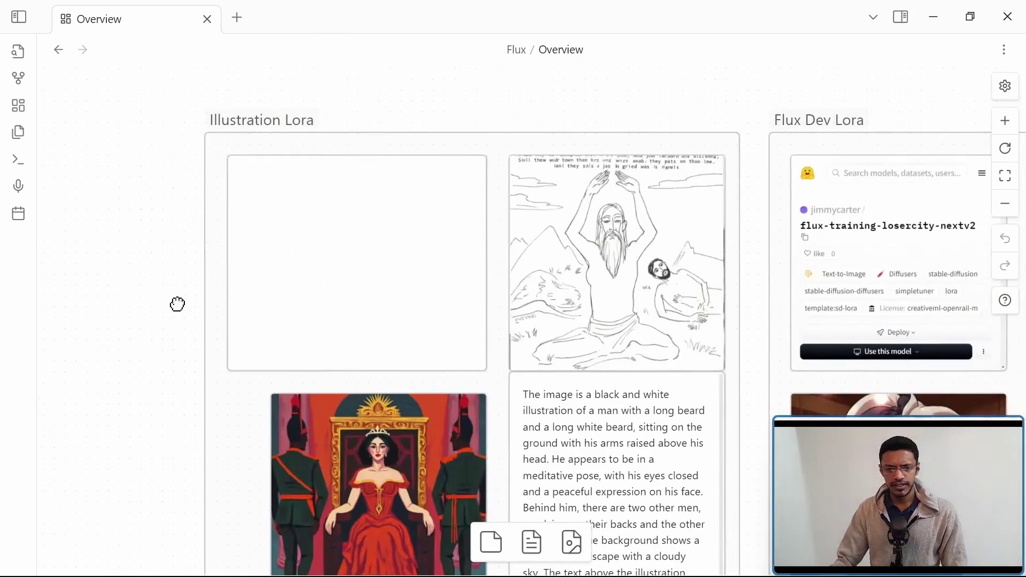
{"action": "left_click_drag", "start_coordinate": [183, 311], "coordinate": [134, 259]}
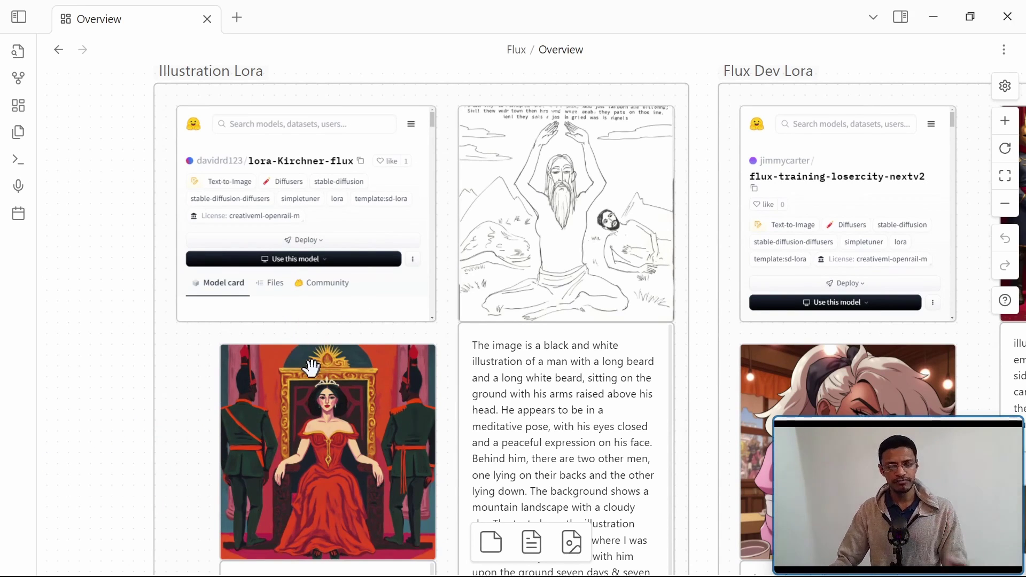
{"action": "left_click_drag", "start_coordinate": [198, 482], "coordinate": [193, 196]}
{"action": "scroll", "coordinate": [205, 280], "scroll_direction": "down", "scroll_amount": 3}
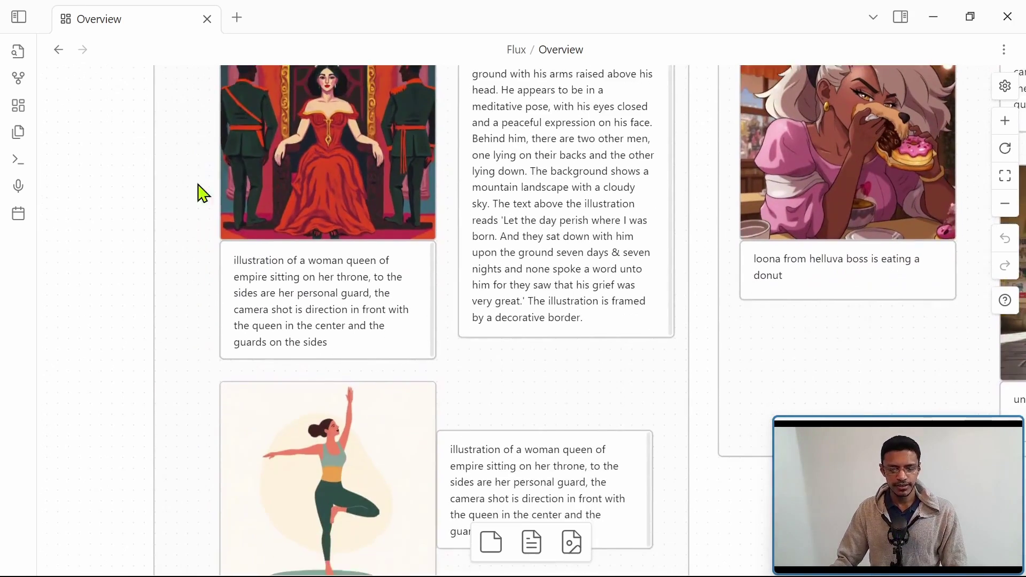
{"action": "scroll", "coordinate": [117, 339], "scroll_direction": "up", "scroll_amount": 6}
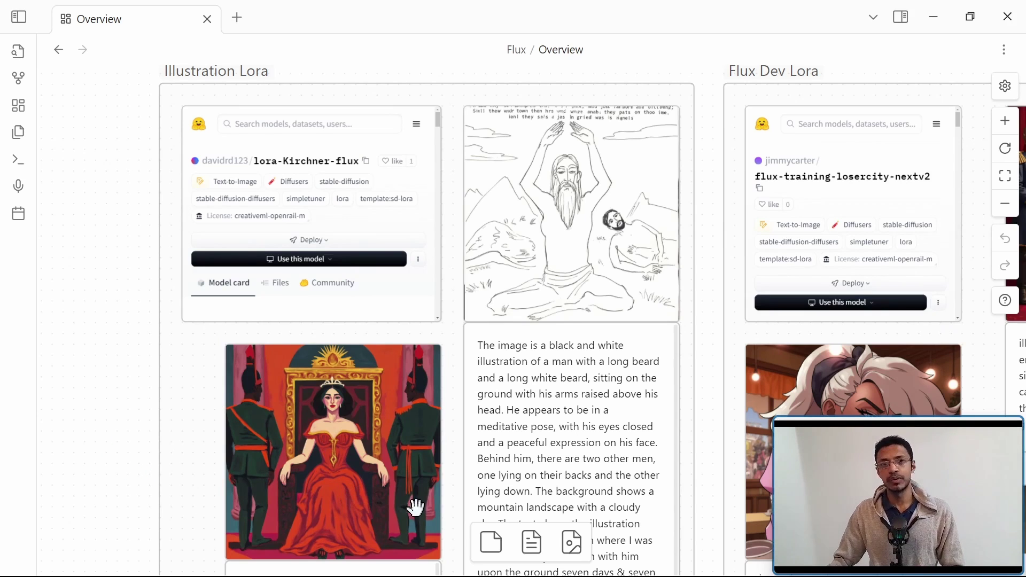
{"action": "scroll", "coordinate": [153, 513], "scroll_direction": "down", "scroll_amount": 3}
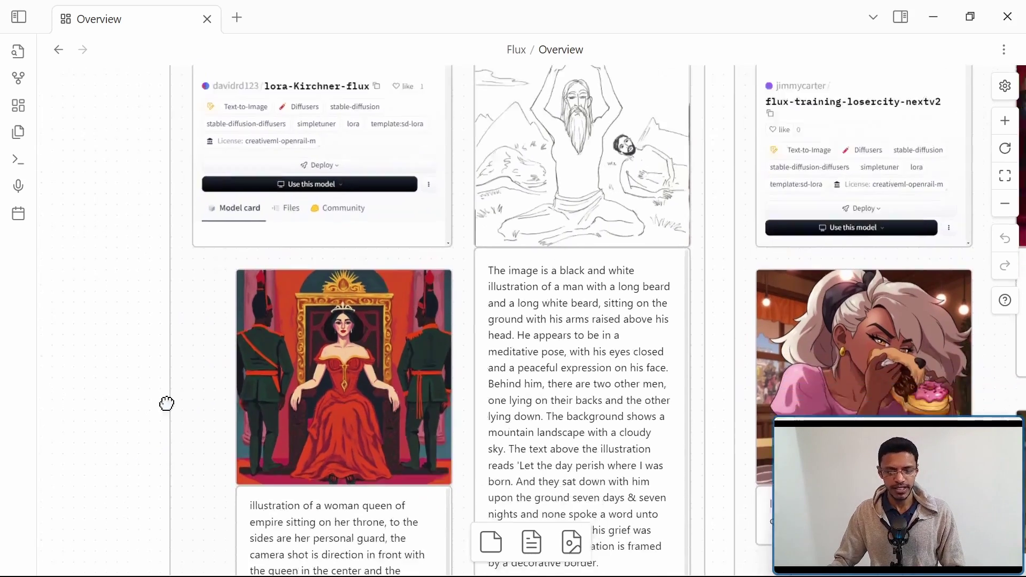
{"action": "scroll", "coordinate": [149, 483], "scroll_direction": "up", "scroll_amount": 2}
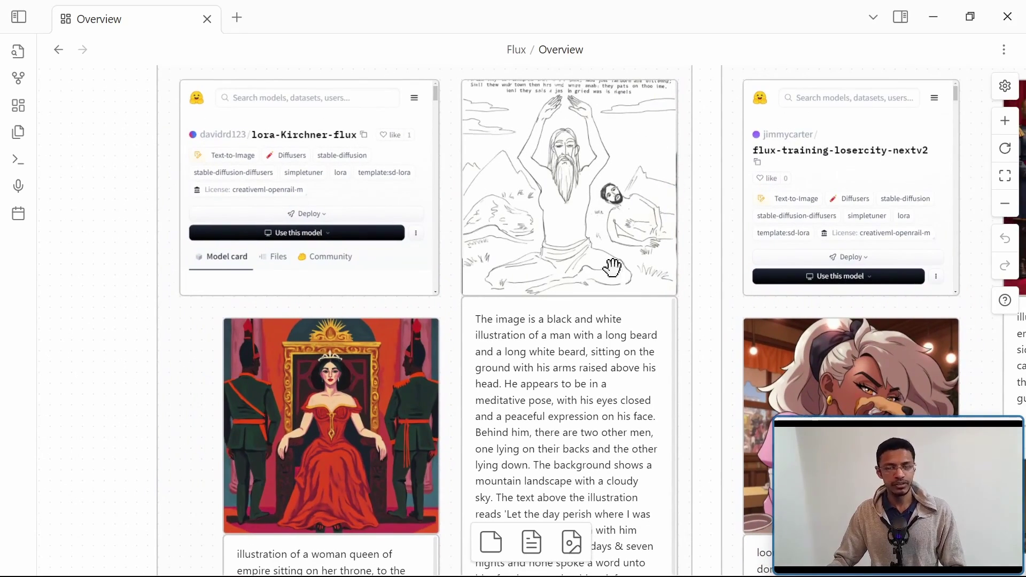
{"action": "scroll", "coordinate": [253, 443], "scroll_direction": "down", "scroll_amount": 5}
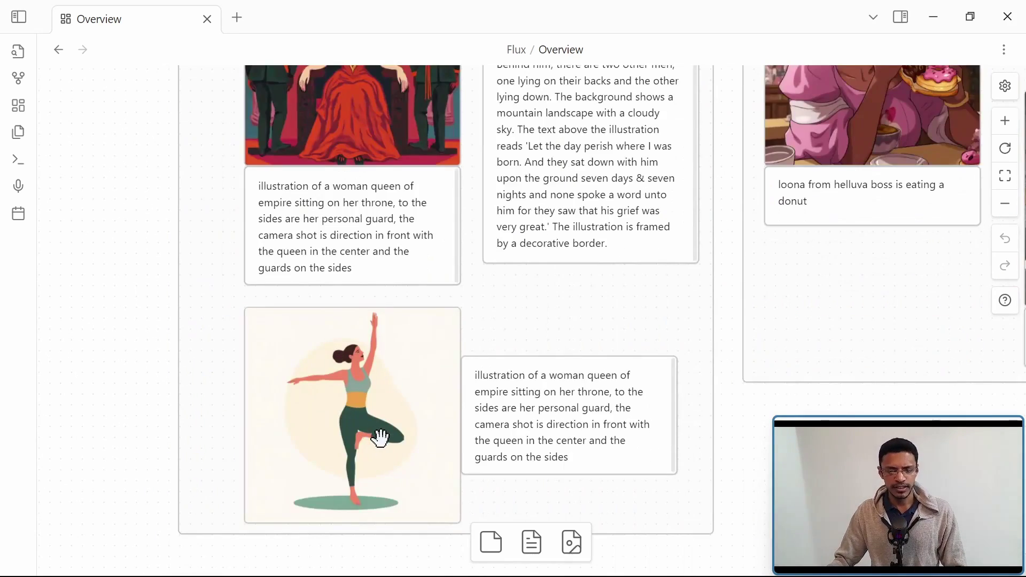
{"action": "scroll", "coordinate": [321, 429], "scroll_direction": "up", "scroll_amount": 2}
{"action": "scroll", "coordinate": [378, 413], "scroll_direction": "up", "scroll_amount": 3}
{"action": "scroll", "coordinate": [378, 413], "scroll_direction": "up", "scroll_amount": 3}
{"action": "scroll", "coordinate": [430, 434], "scroll_direction": "up", "scroll_amount": 3}
{"action": "scroll", "coordinate": [446, 393], "scroll_direction": "up", "scroll_amount": 2}
{"action": "scroll", "coordinate": [453, 265], "scroll_direction": "down", "scroll_amount": 3}
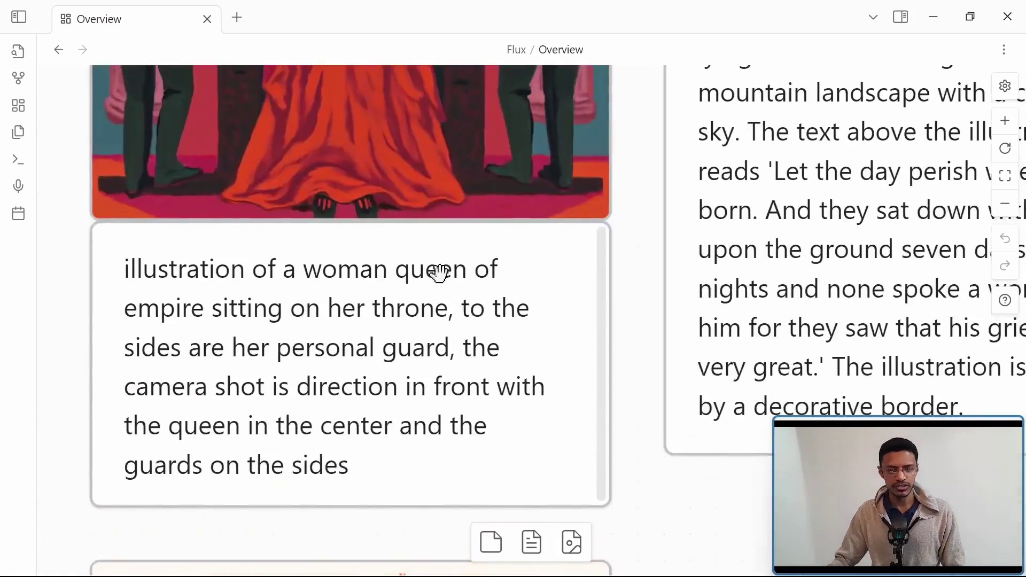
{"action": "scroll", "coordinate": [437, 293], "scroll_direction": "up", "scroll_amount": 4}
{"action": "scroll", "coordinate": [413, 321], "scroll_direction": "up", "scroll_amount": 4}
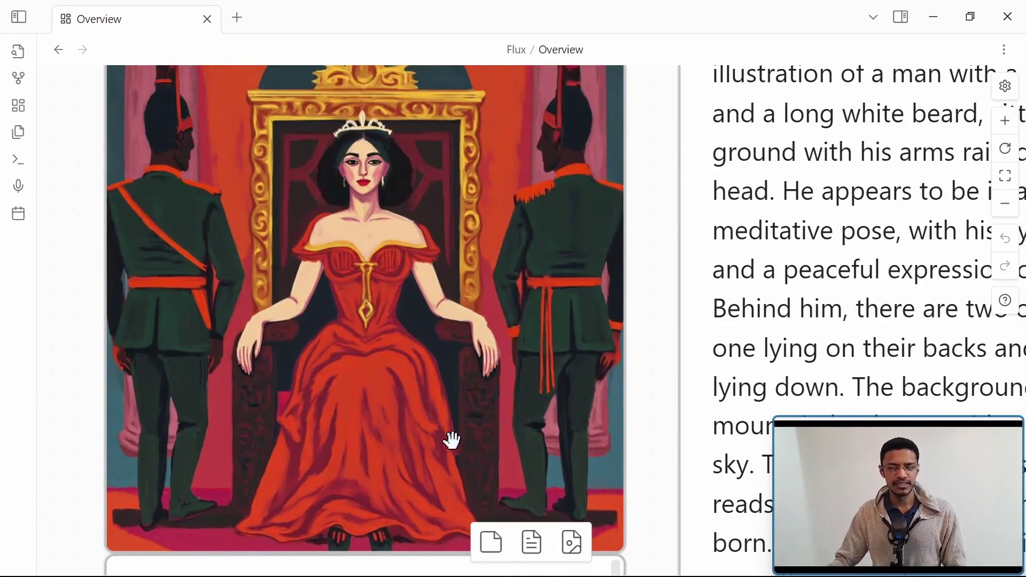
{"action": "scroll", "coordinate": [417, 376], "scroll_direction": "down", "scroll_amount": 4}
{"action": "scroll", "coordinate": [409, 369], "scroll_direction": "down", "scroll_amount": 4}
{"action": "scroll", "coordinate": [401, 344], "scroll_direction": "up", "scroll_amount": 2}
{"action": "scroll", "coordinate": [397, 318], "scroll_direction": "down", "scroll_amount": 2}
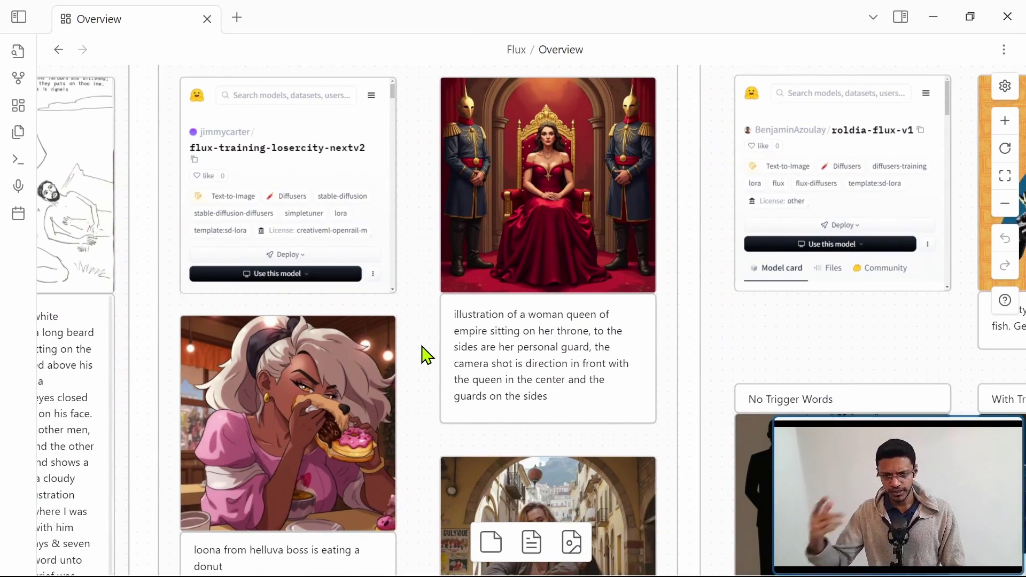
- Pan past the lora-Kirchner-flux sketch and queen-on-throne cards to the TOK style fish image
{"action": "left_click_drag", "start_coordinate": [379, 430], "coordinate": [842, 410]}
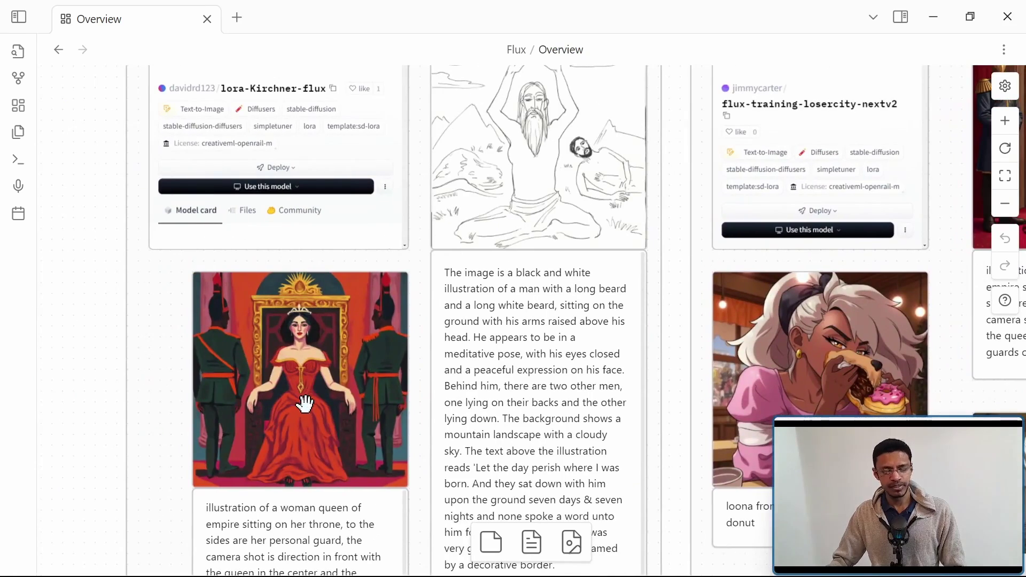
{"action": "scroll", "coordinate": [309, 405], "scroll_direction": "down", "scroll_amount": 2}
{"action": "left_click_drag", "start_coordinate": [233, 337], "coordinate": [611, 240]}
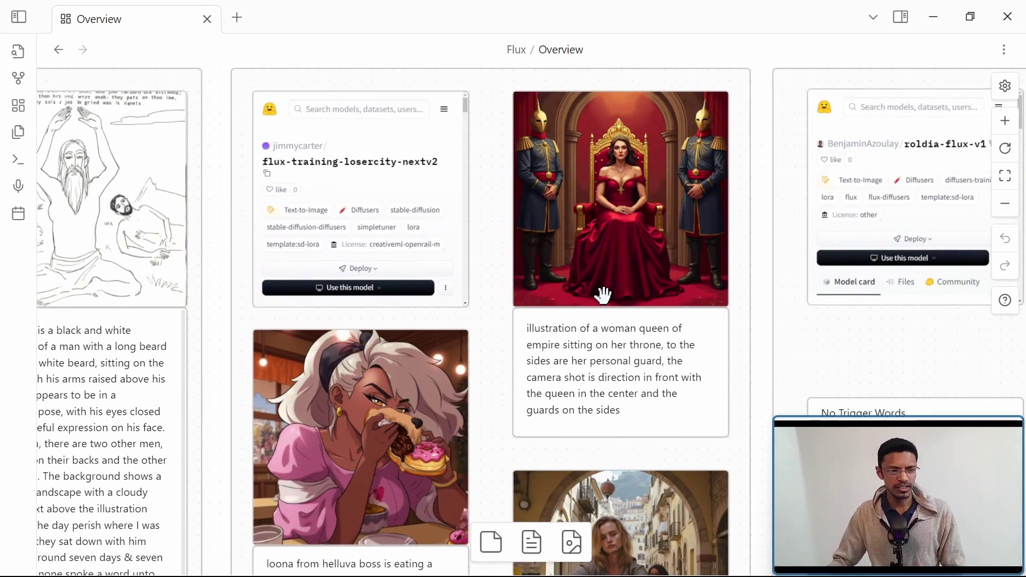
{"action": "left_click_drag", "start_coordinate": [726, 381], "coordinate": [465, 281]}
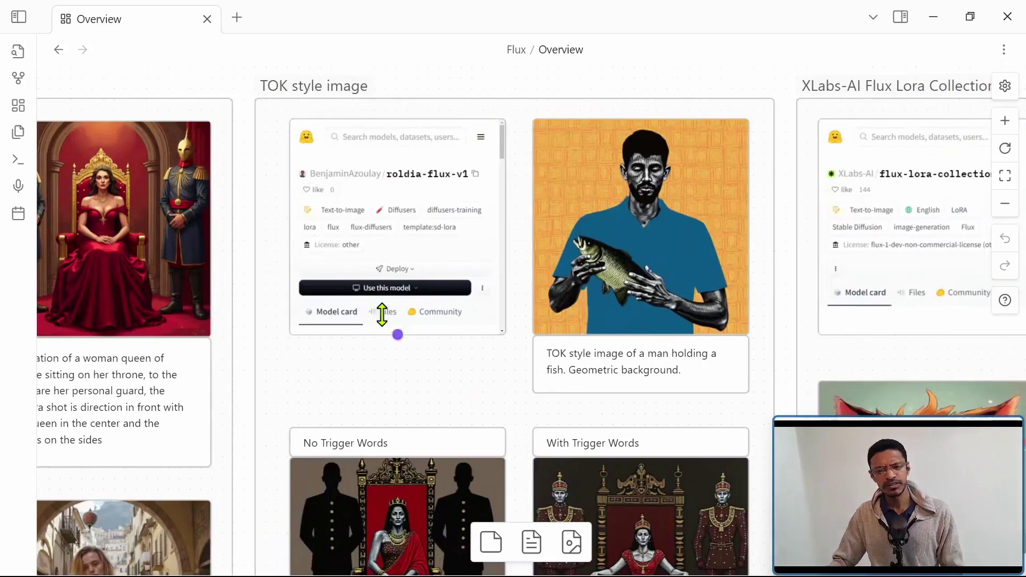
{"action": "scroll", "coordinate": [642, 240], "scroll_direction": "up", "scroll_amount": 3}
{"action": "scroll", "coordinate": [642, 281], "scroll_direction": "up", "scroll_amount": 3}
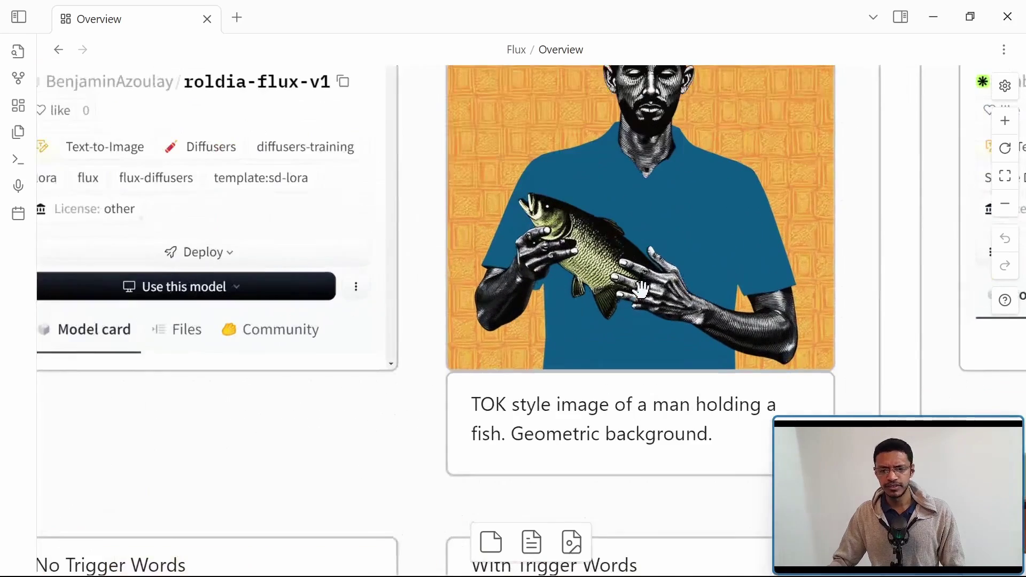
{"action": "scroll", "coordinate": [659, 198], "scroll_direction": "down", "scroll_amount": 2}
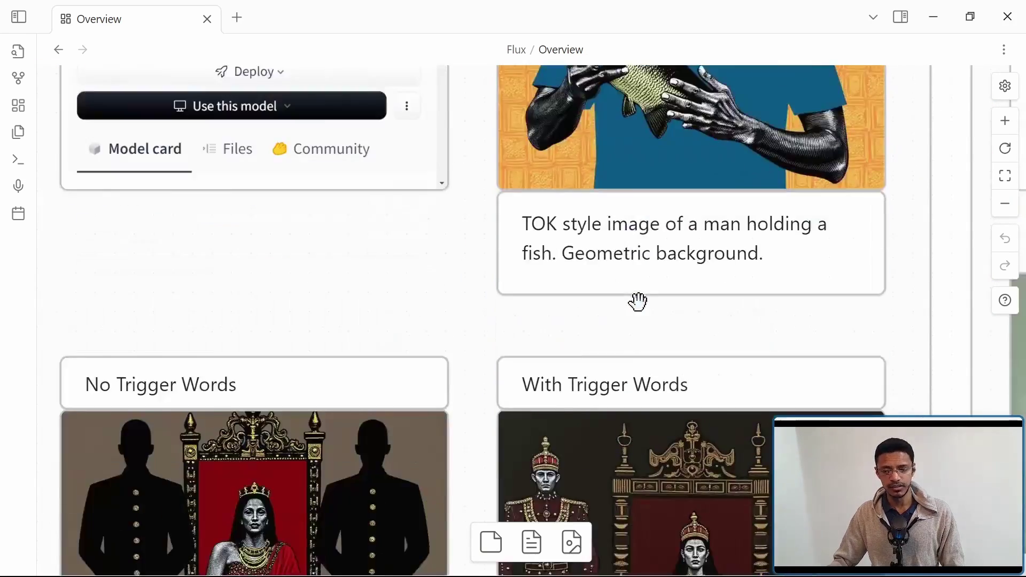
{"action": "scroll", "coordinate": [562, 321], "scroll_direction": "down", "scroll_amount": 5}
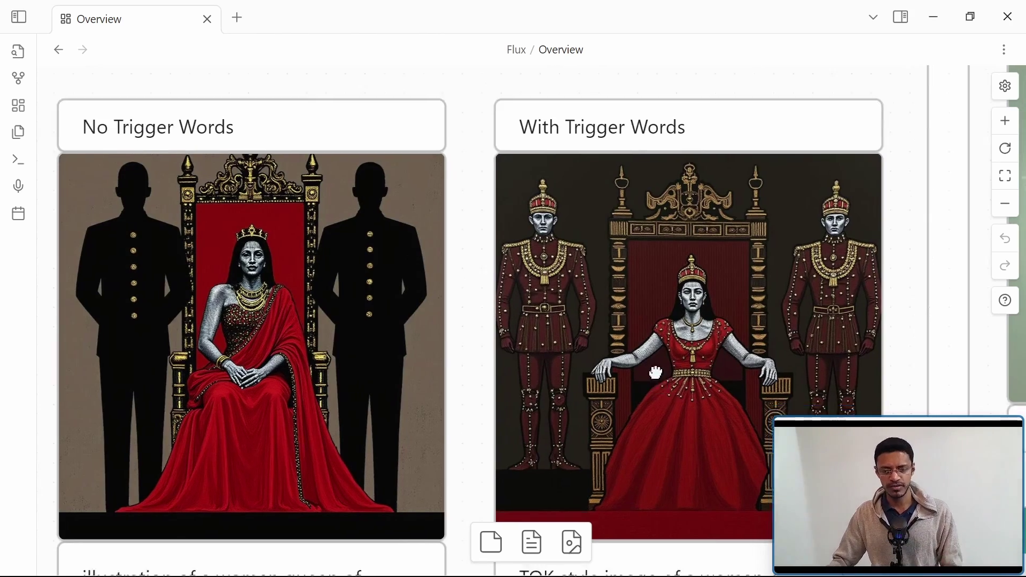
{"action": "scroll", "coordinate": [715, 365], "scroll_direction": "down", "scroll_amount": 3}
{"action": "scroll", "coordinate": [721, 320], "scroll_direction": "down", "scroll_amount": 3}
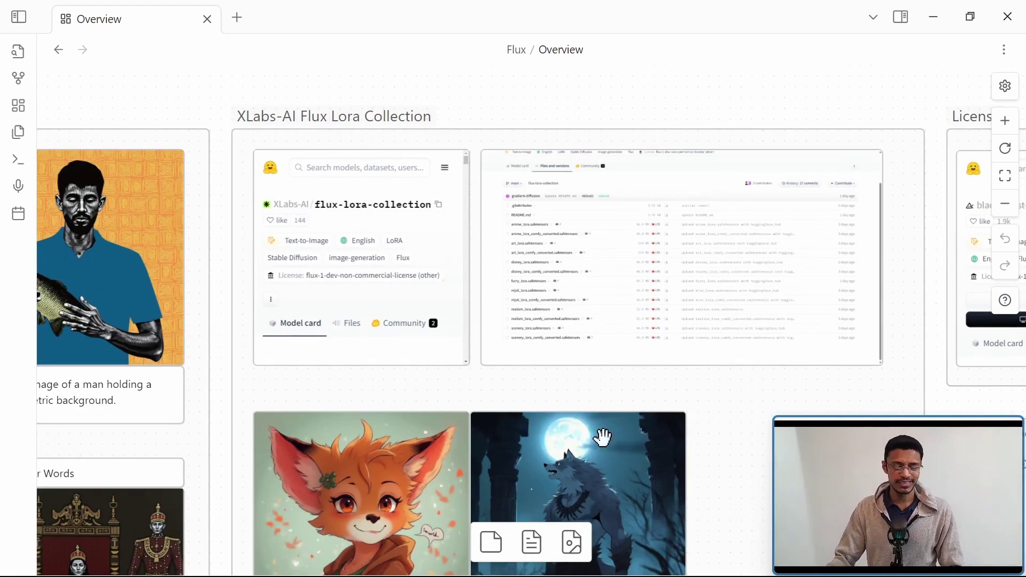
{"action": "scroll", "coordinate": [564, 503], "scroll_direction": "down", "scroll_amount": 3}
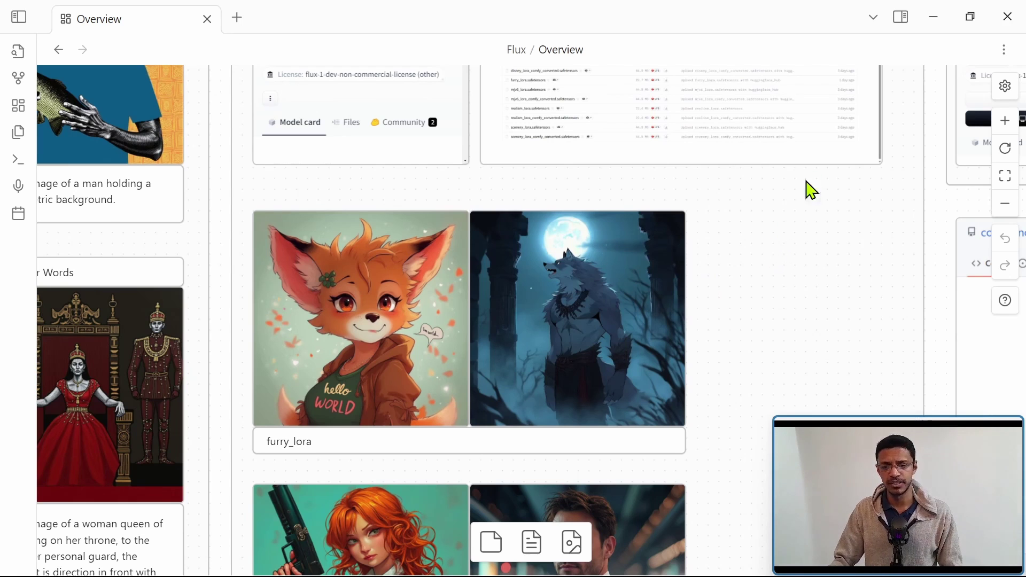
{"action": "scroll", "coordinate": [814, 178], "scroll_direction": "up", "scroll_amount": 5}
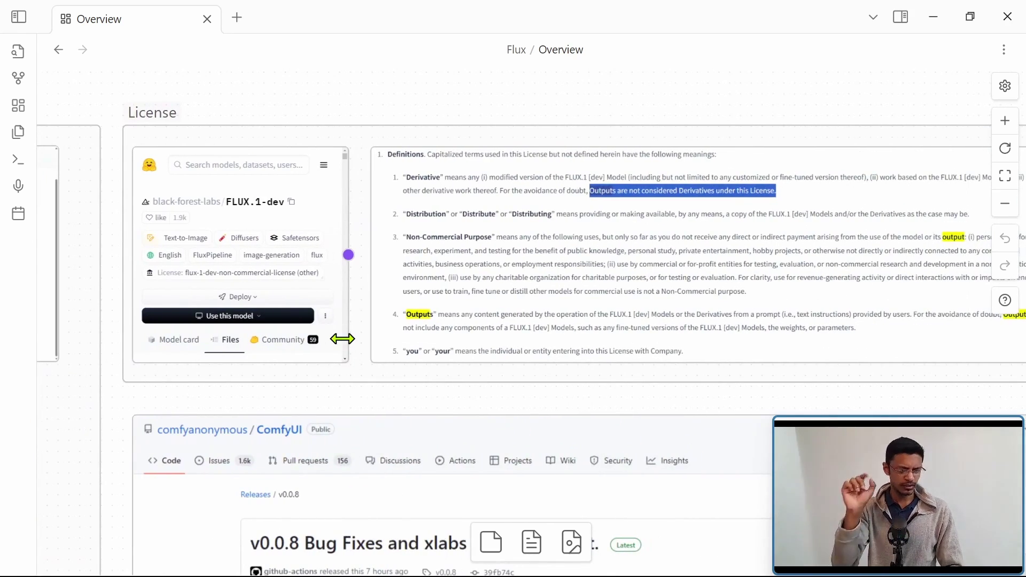
- Center the License section with the FLUX.1-dev definitions on the canvas
{"action": "left_click_drag", "start_coordinate": [610, 285], "coordinate": [542, 270]}
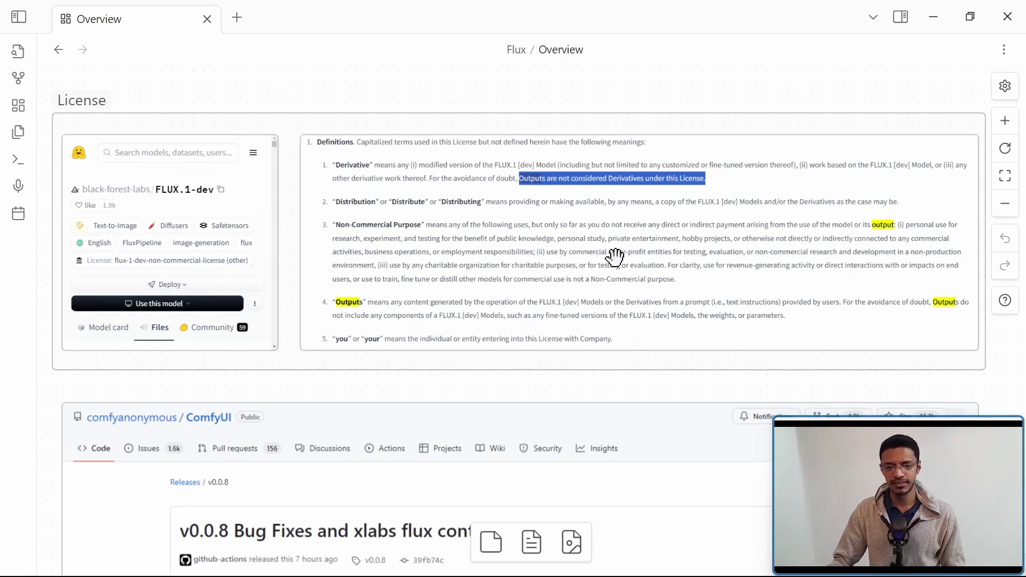
{"action": "scroll", "coordinate": [480, 208], "scroll_direction": "up", "scroll_amount": 2}
{"action": "scroll", "coordinate": [479, 209], "scroll_direction": "up", "scroll_amount": 2}
{"action": "scroll", "coordinate": [479, 209], "scroll_direction": "up", "scroll_amount": 2}
{"action": "scroll", "coordinate": [480, 209], "scroll_direction": "up", "scroll_amount": 2}
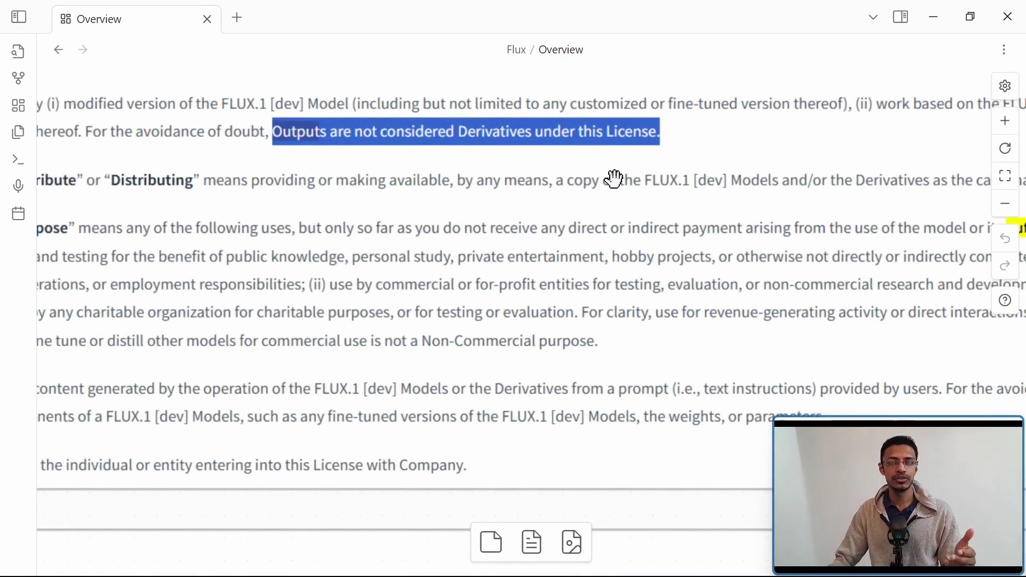
{"action": "scroll", "coordinate": [585, 182], "scroll_direction": "down", "scroll_amount": 2}
{"action": "scroll", "coordinate": [586, 240], "scroll_direction": "down", "scroll_amount": 2}
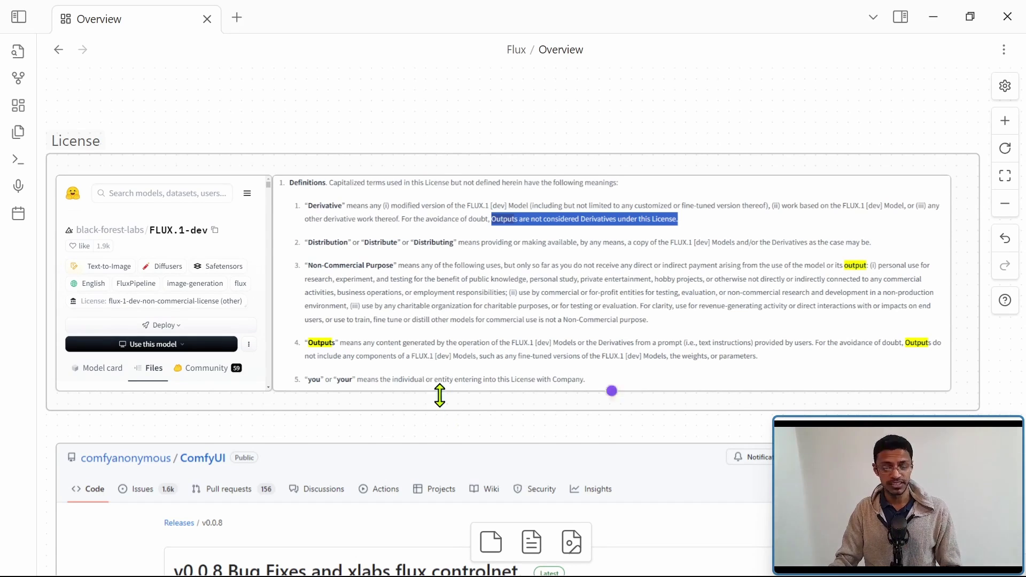
{"action": "scroll", "coordinate": [447, 411], "scroll_direction": "down", "scroll_amount": 3}
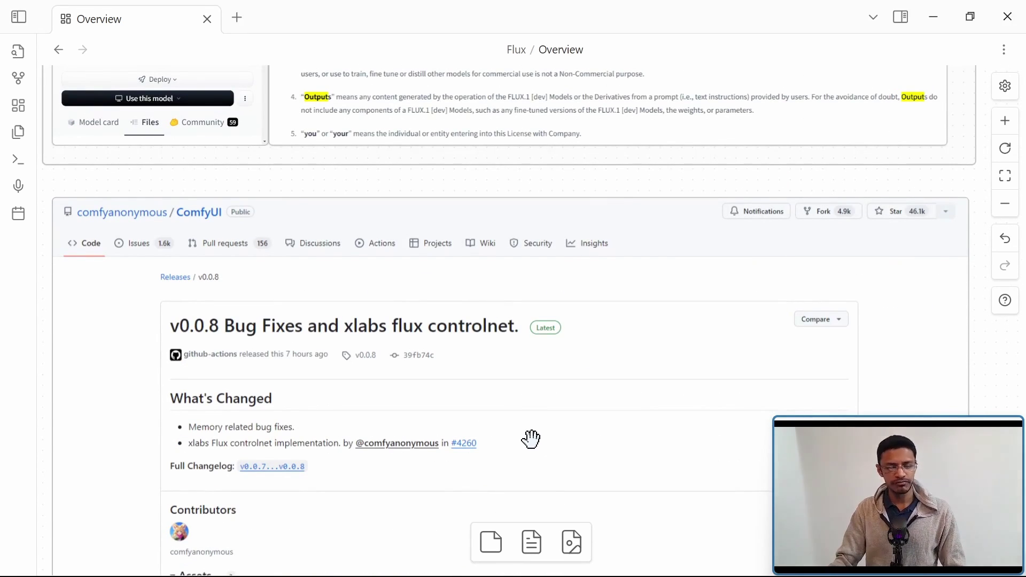
{"action": "scroll", "coordinate": [532, 440], "scroll_direction": "down", "scroll_amount": 1}
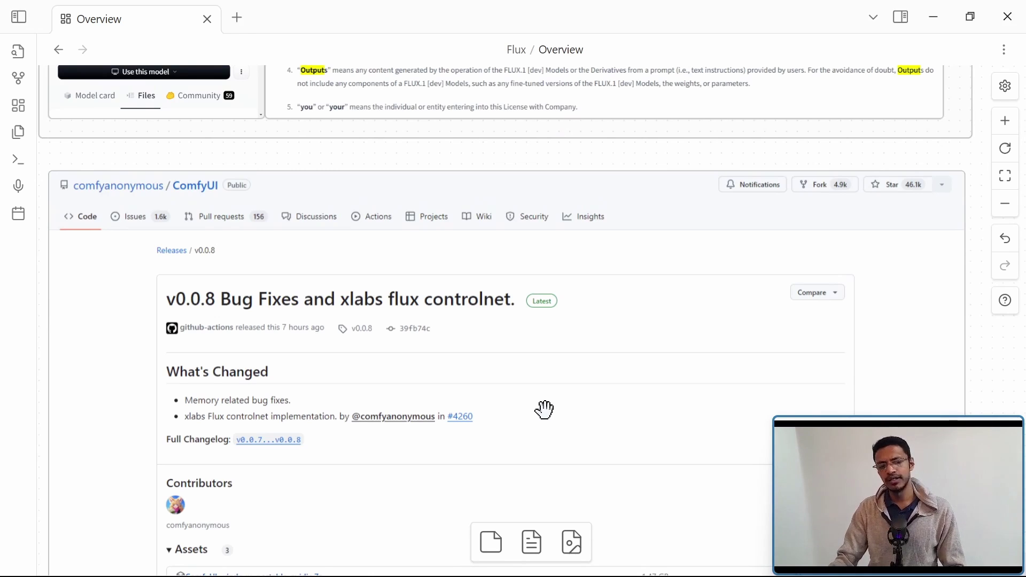
{"action": "scroll", "coordinate": [509, 432], "scroll_direction": "down", "scroll_amount": 2}
{"action": "scroll", "coordinate": [508, 321], "scroll_direction": "down", "scroll_amount": 2}
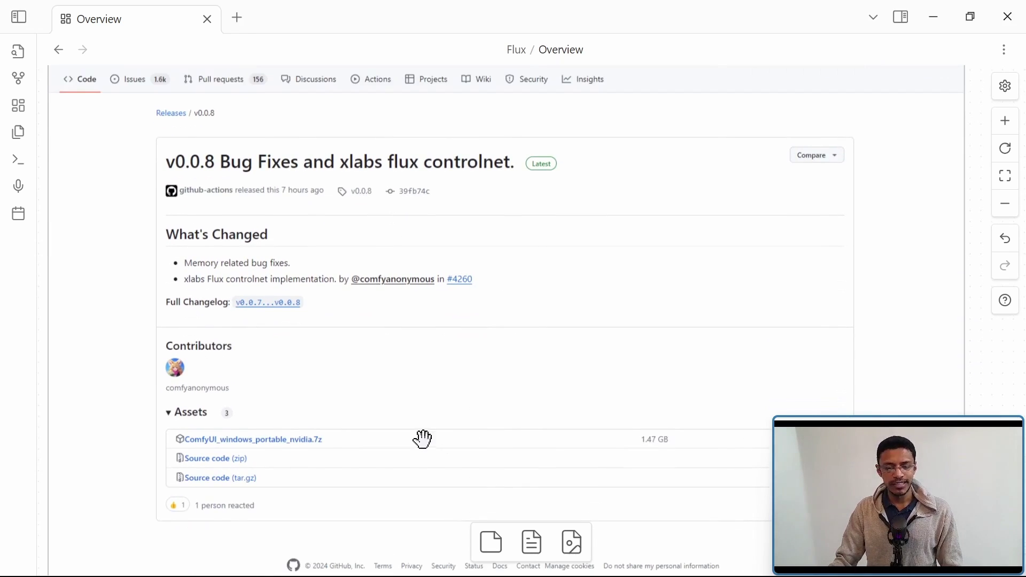
{"action": "scroll", "coordinate": [422, 437], "scroll_direction": "down", "scroll_amount": 1}
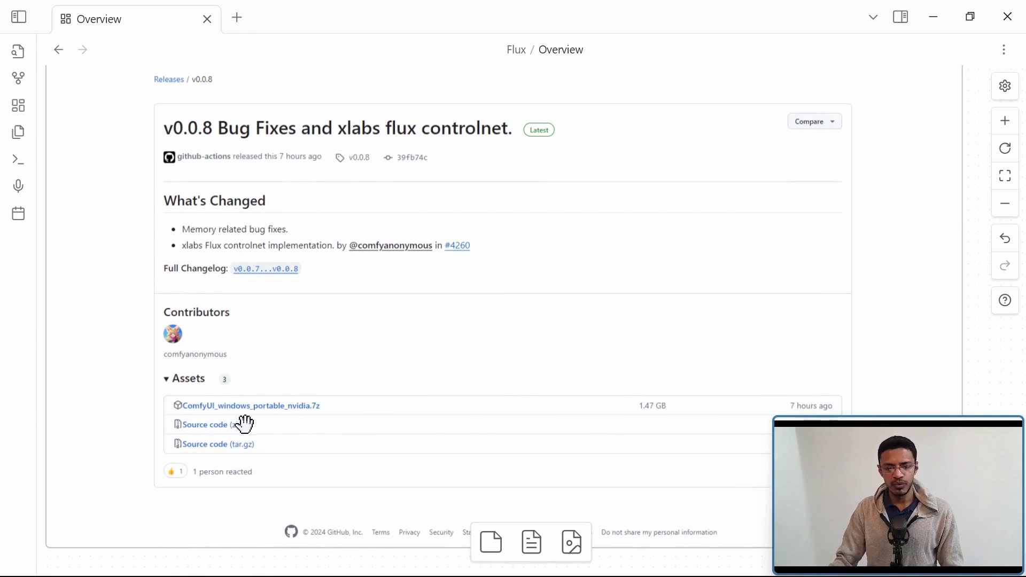
{"action": "scroll", "coordinate": [434, 429], "scroll_direction": "down", "scroll_amount": 1}
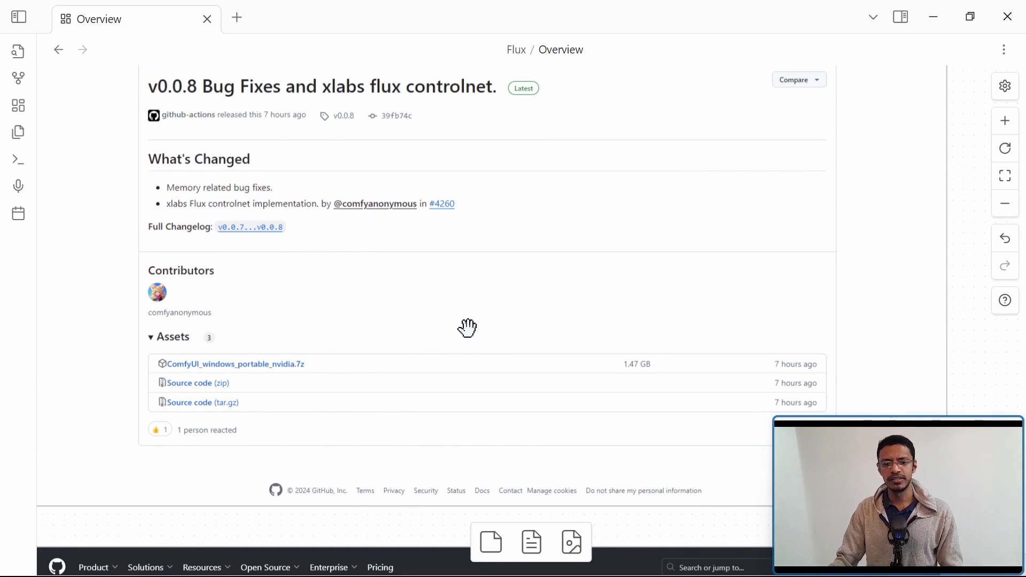
{"action": "scroll", "coordinate": [466, 338], "scroll_direction": "up", "scroll_amount": 1}
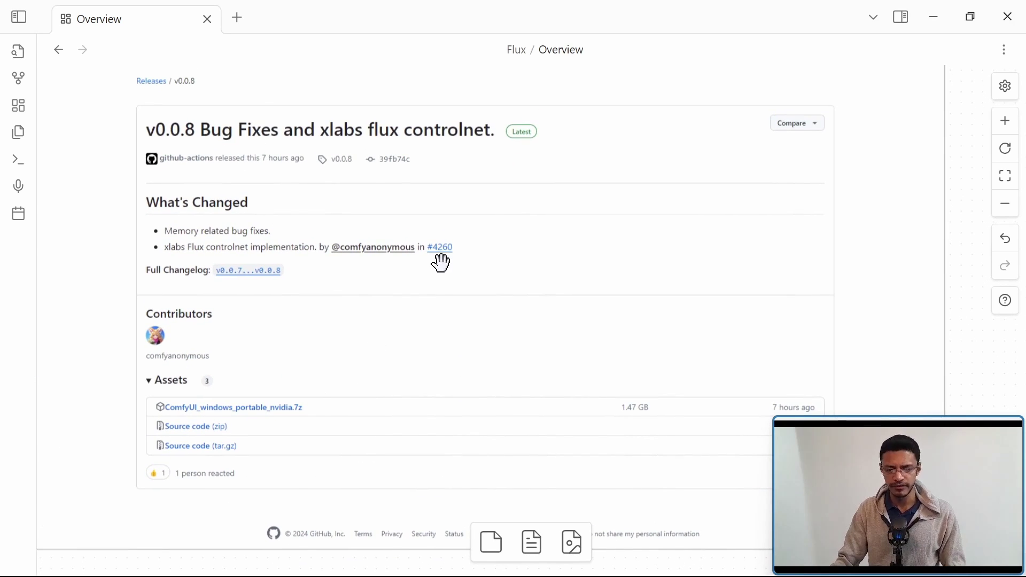
{"action": "scroll", "coordinate": [440, 261], "scroll_direction": "down", "scroll_amount": 3}
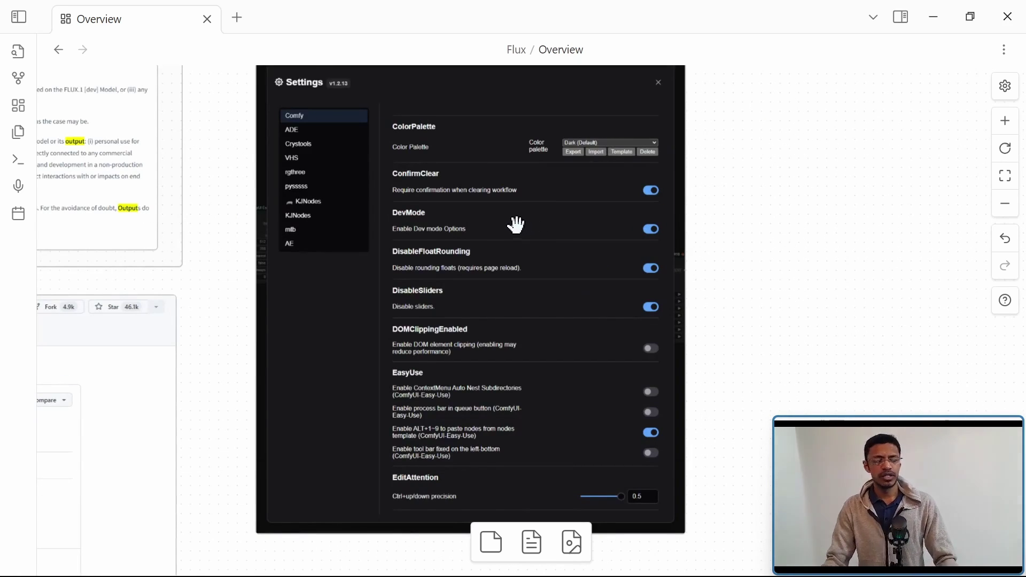
- Check the browser windows briefly, then bring Obsidian's enlarged ComfyUI Settings screenshot into view
{"action": "left_click", "coordinate": [550, 565]}
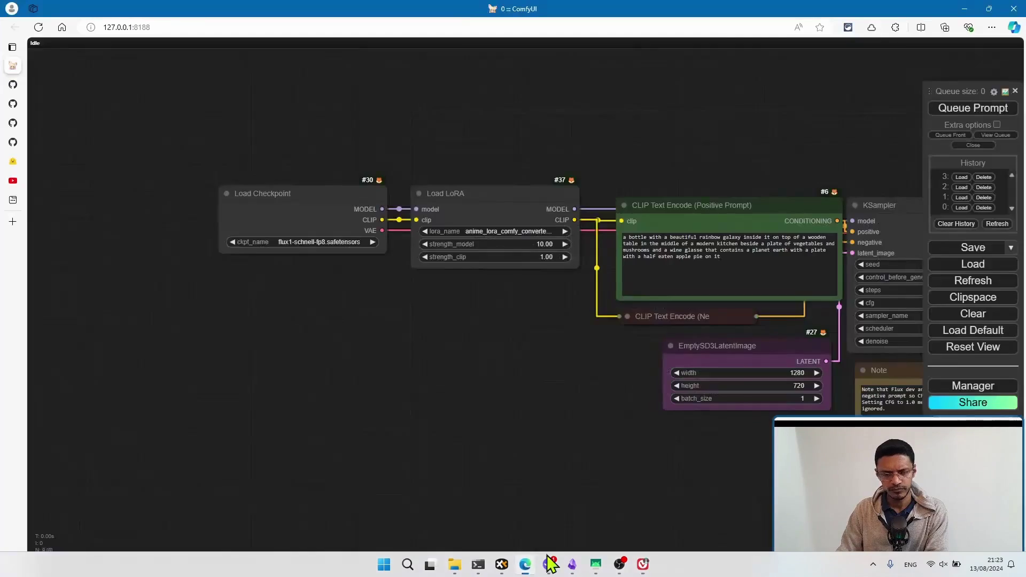
{"action": "left_click", "coordinate": [525, 564]}
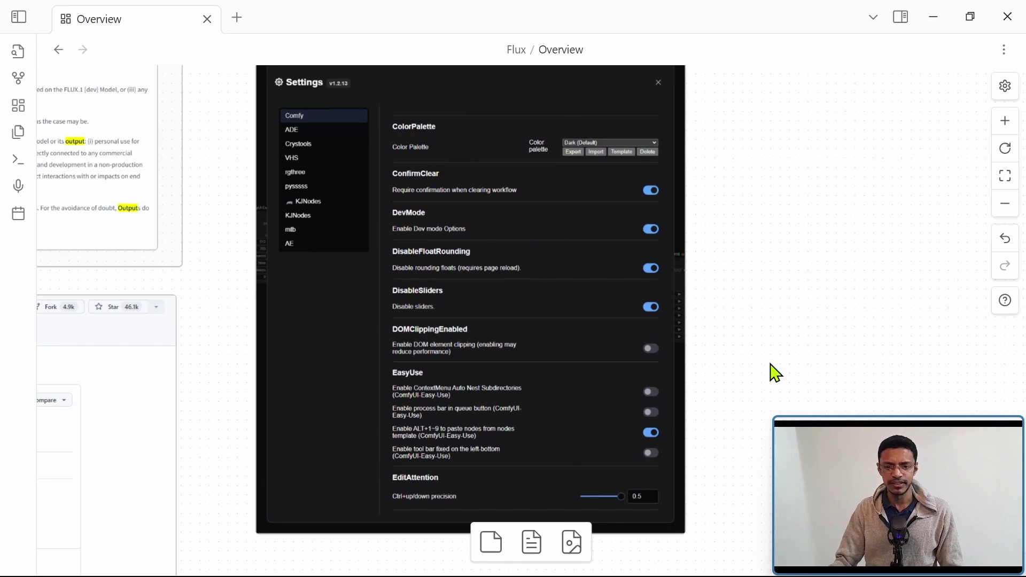
{"action": "scroll", "coordinate": [337, 90], "scroll_direction": "up", "scroll_amount": 5}
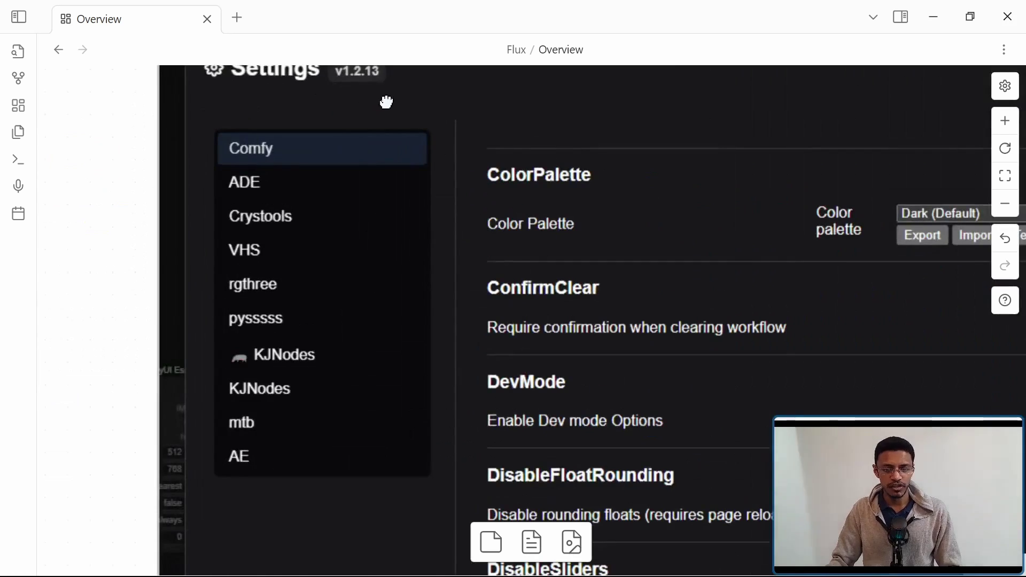
{"action": "left_click_drag", "start_coordinate": [386, 102], "coordinate": [346, 179]}
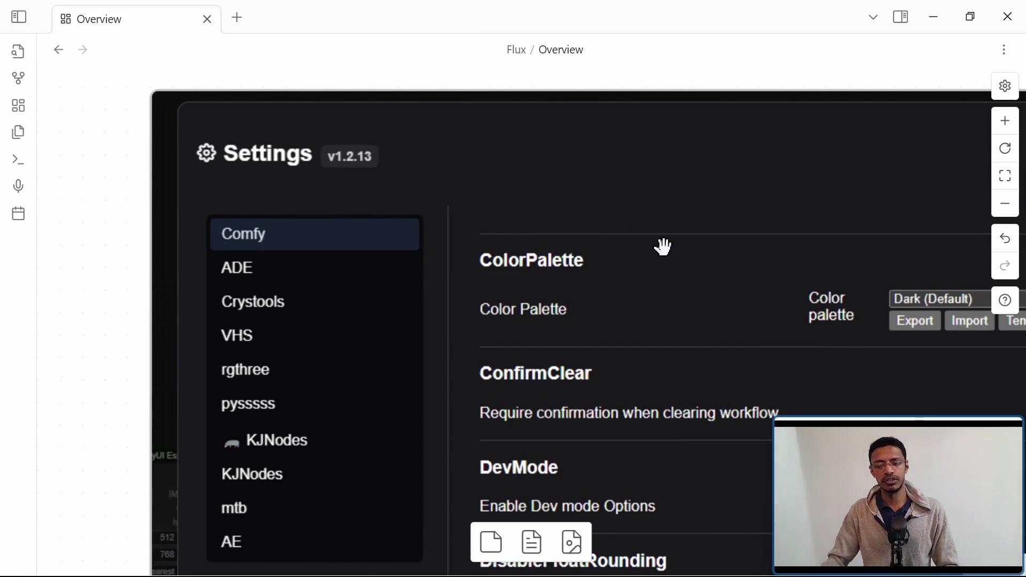
{"action": "scroll", "coordinate": [663, 247], "scroll_direction": "down", "scroll_amount": 3}
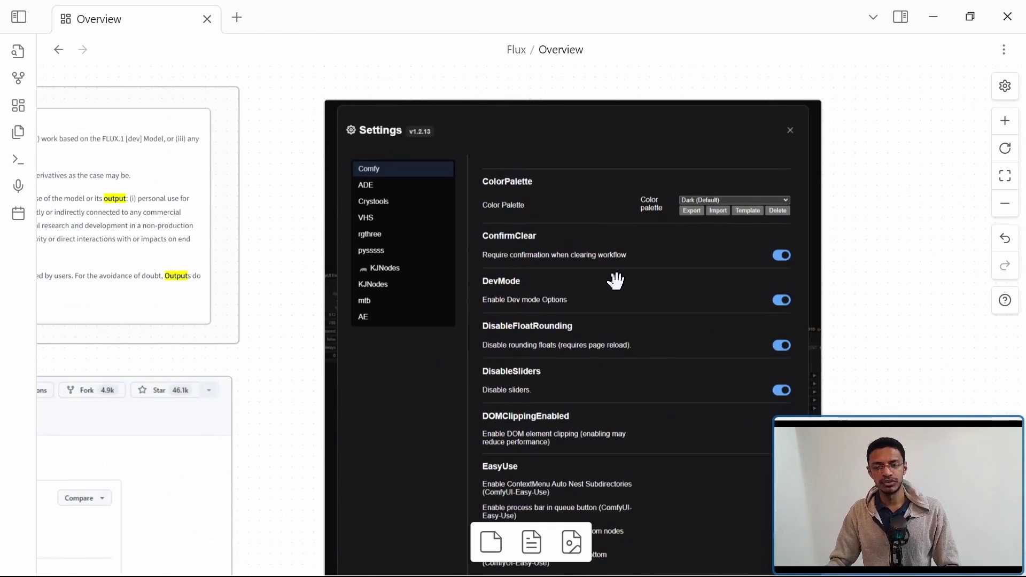
{"action": "scroll", "coordinate": [618, 281], "scroll_direction": "down", "scroll_amount": 2}
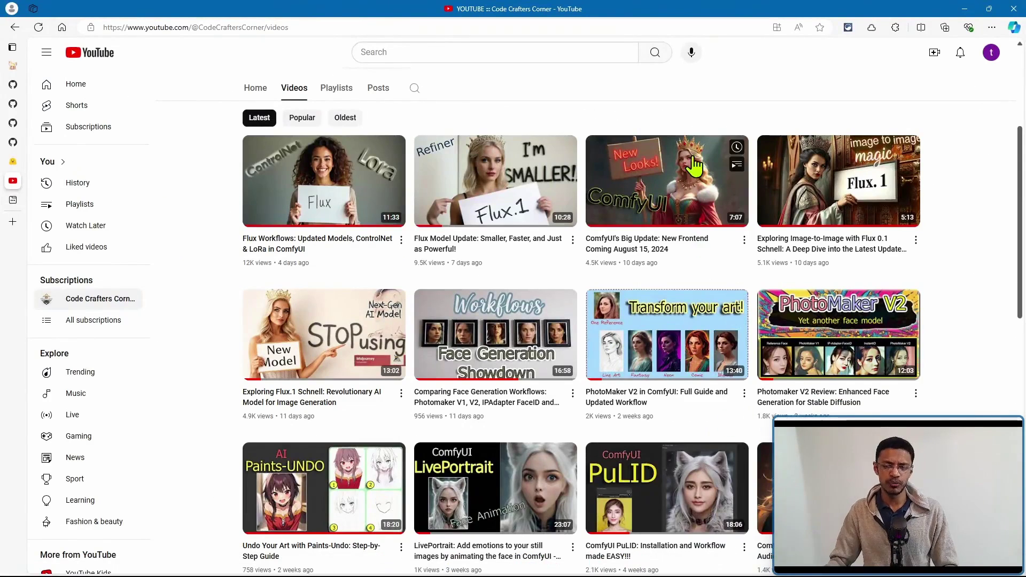